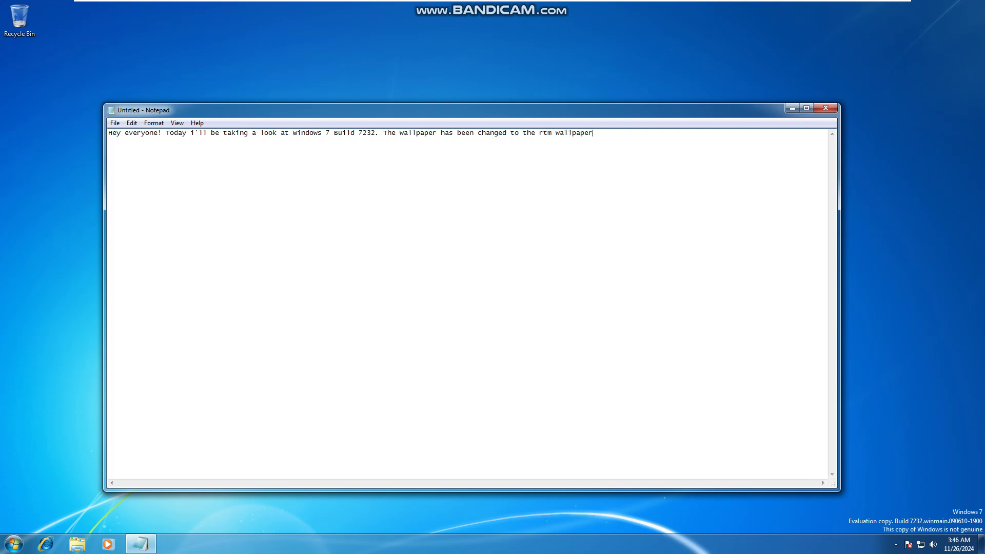
Minimize the Notepad window and launch Solitaire.
click(793, 108)
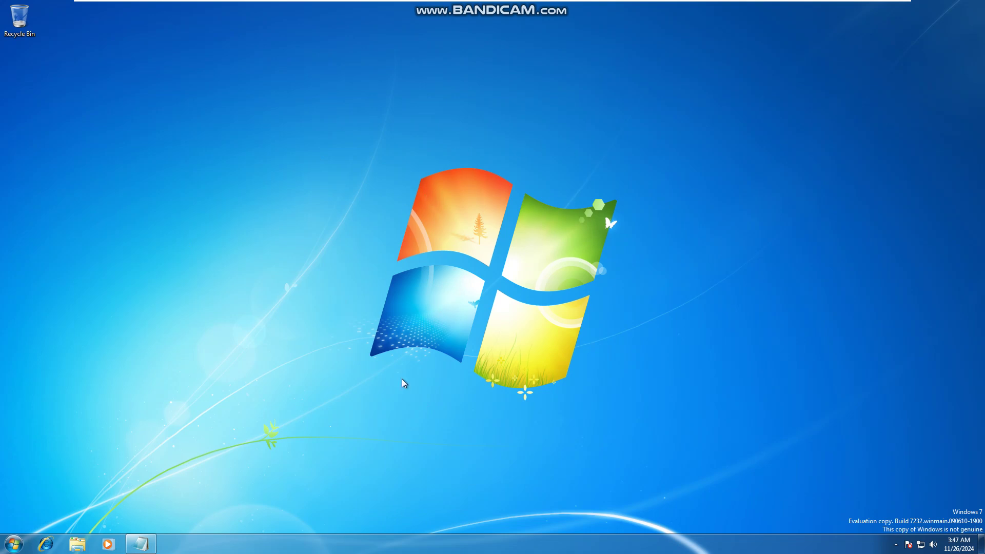
key(super)
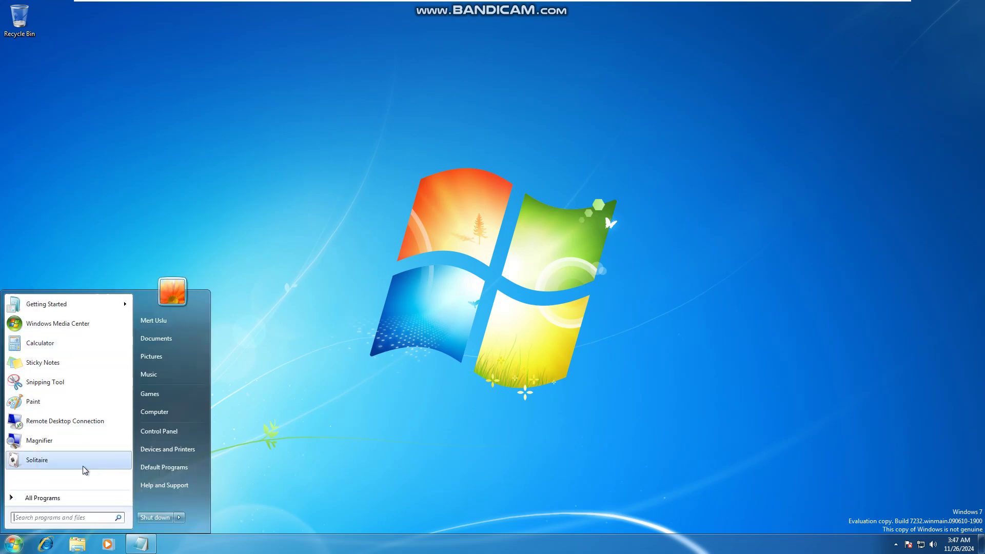
click(227, 375)
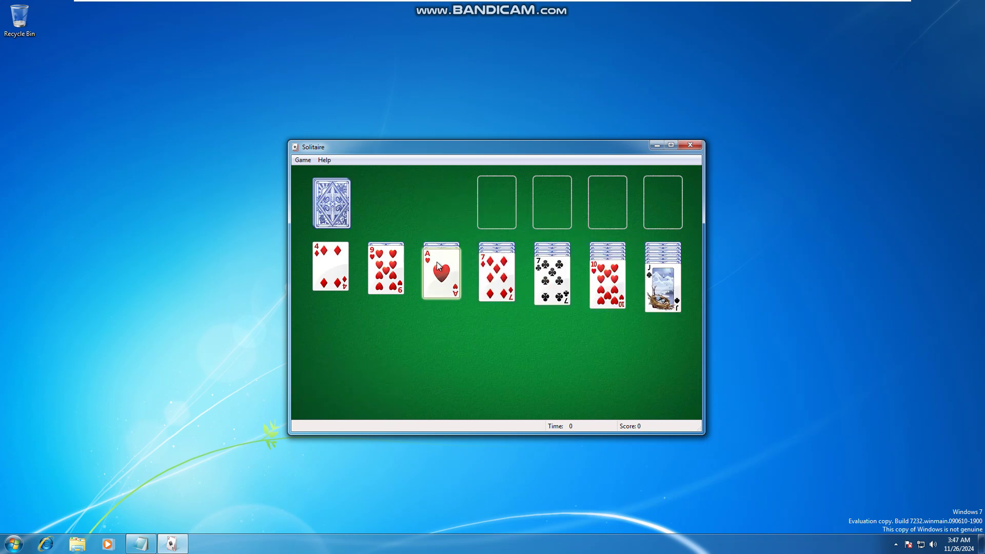
Move the ace of hearts to a foundation and the jack of spades with the 10 of hearts onto the queen of diamonds.
drag(436, 262, 495, 193)
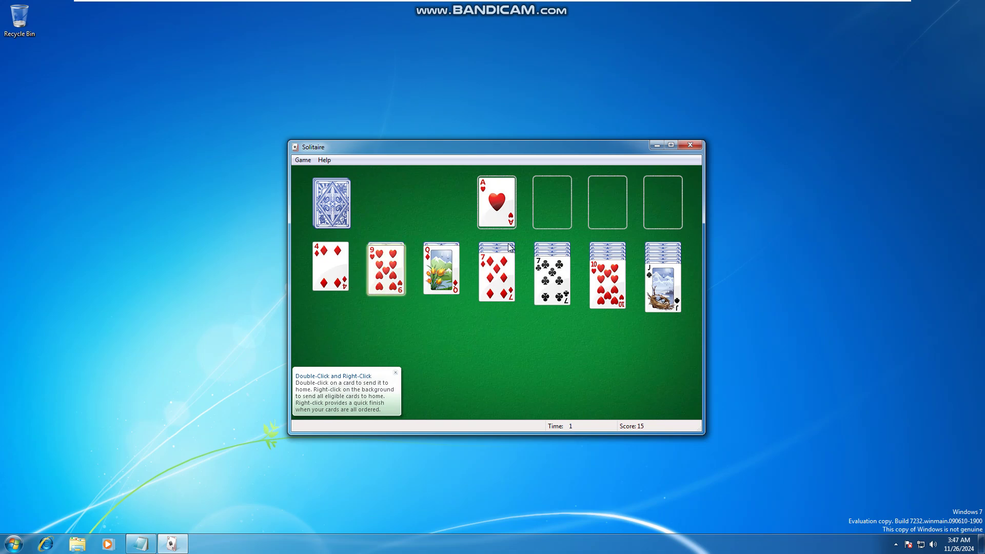
drag(621, 292, 676, 306)
drag(661, 270, 443, 264)
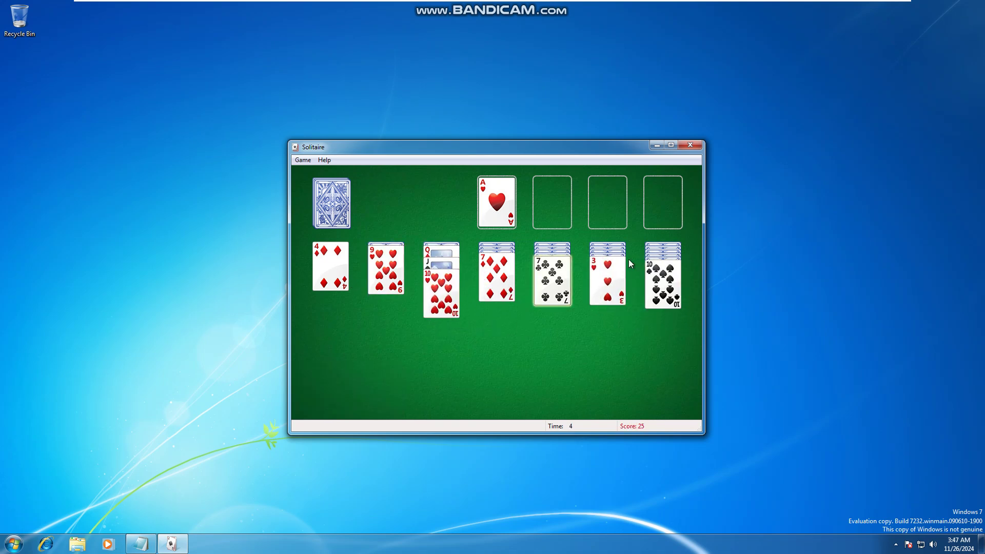
Place the 9 of hearts on the 10 of spades and the 6 of spades on the 7 of diamonds.
click(394, 255)
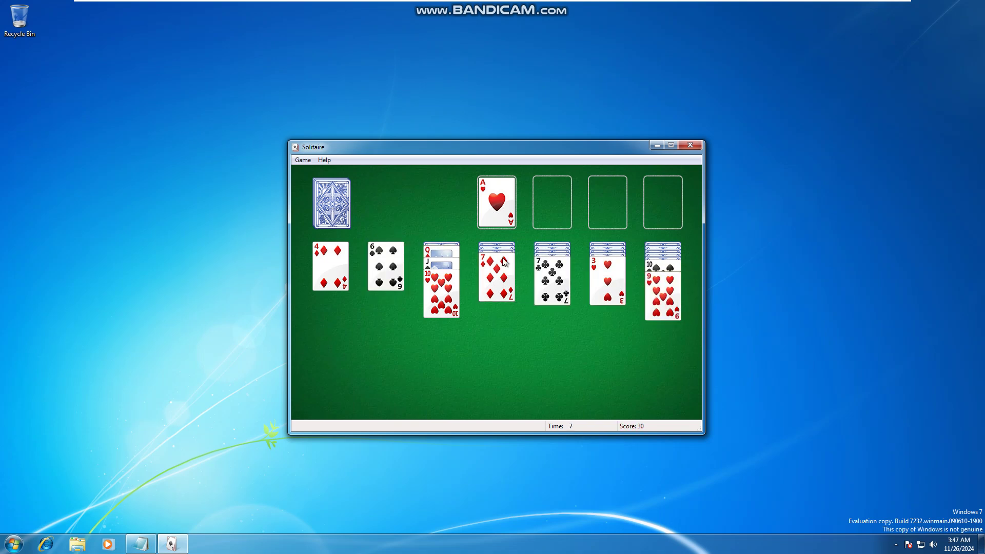
click(386, 260)
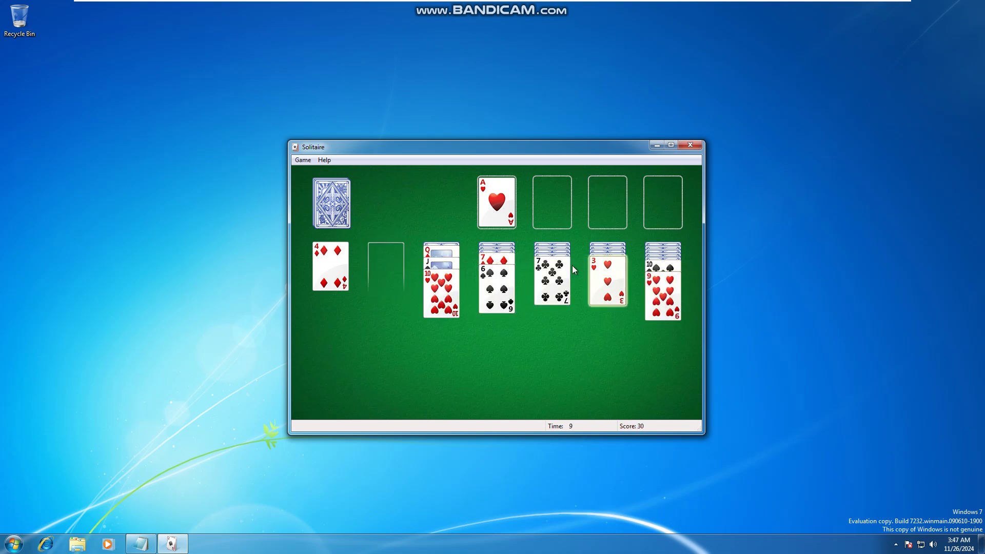
drag(314, 271, 386, 305)
Deal from the stock and move the ace of diamonds and ace of spades to foundations.
click(331, 204)
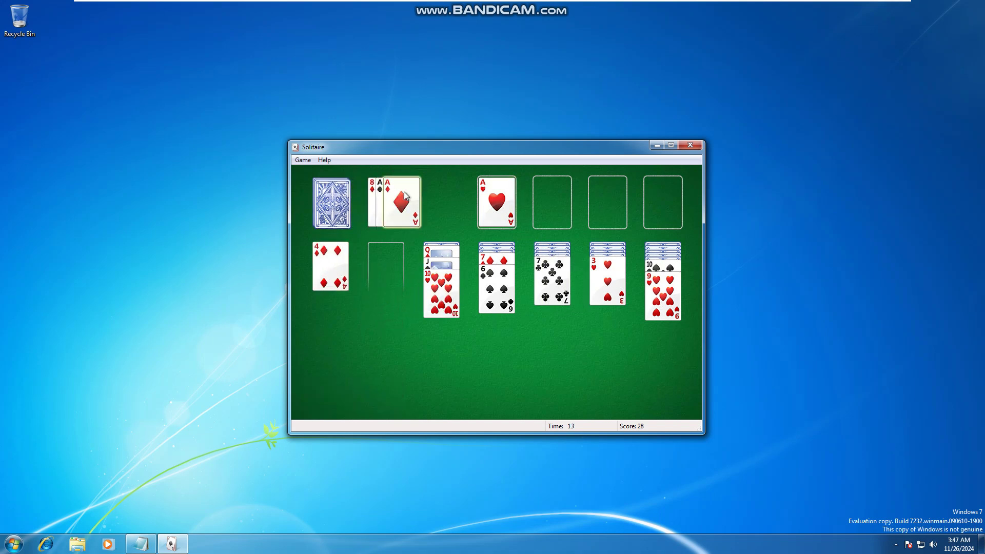
click(408, 194)
click(390, 203)
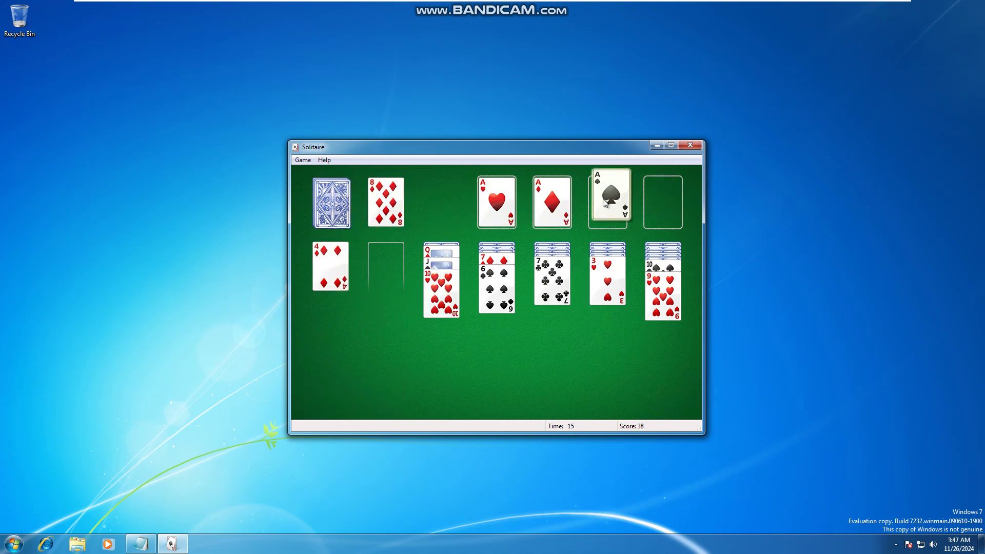
Deal until a black king is available, place it in the empty second column and move the queen of diamonds run onto it.
click(332, 204)
drag(416, 207, 365, 279)
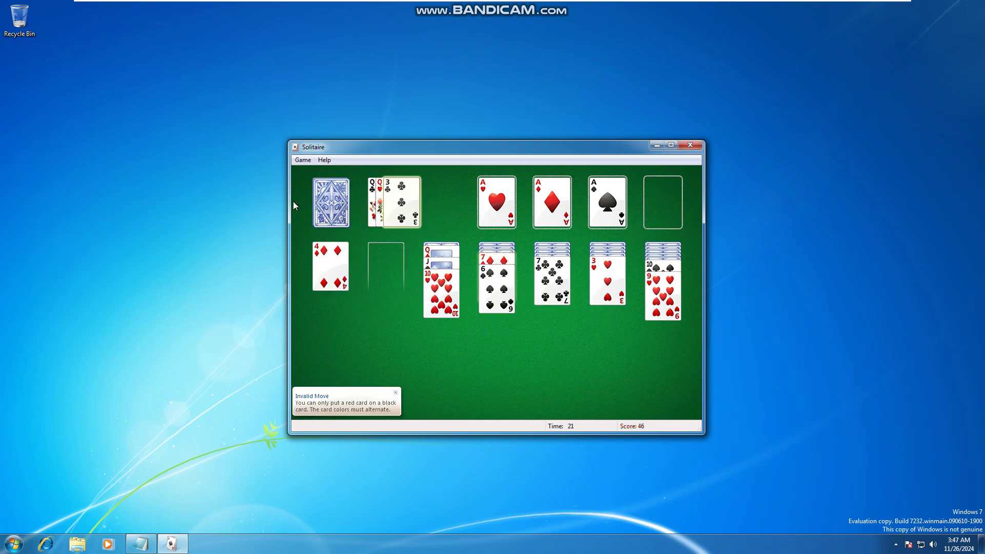
click(331, 204)
click(332, 203)
click(332, 204)
drag(410, 194, 389, 260)
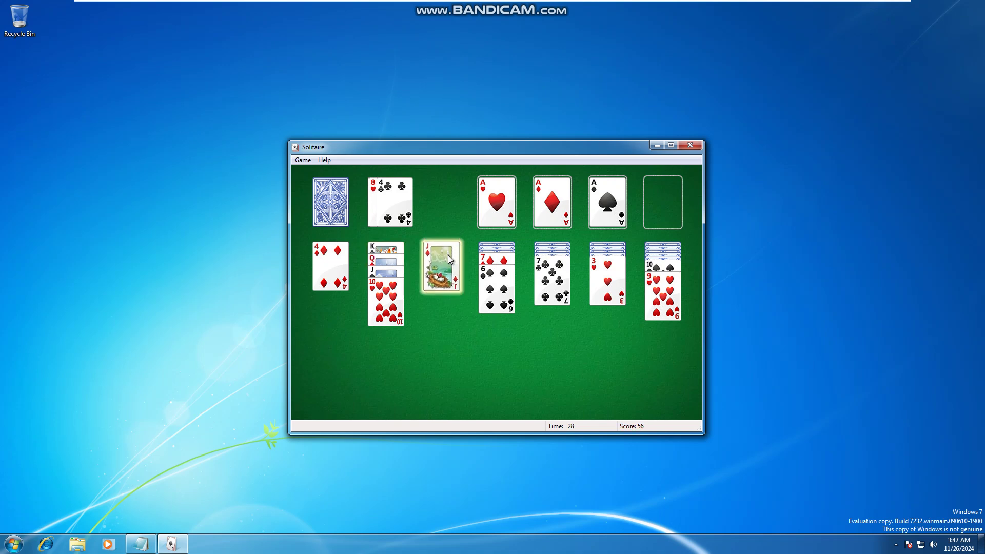
Build the jack of diamonds column down to the 8 of spades and move the ace of clubs to a foundation.
drag(663, 264, 411, 263)
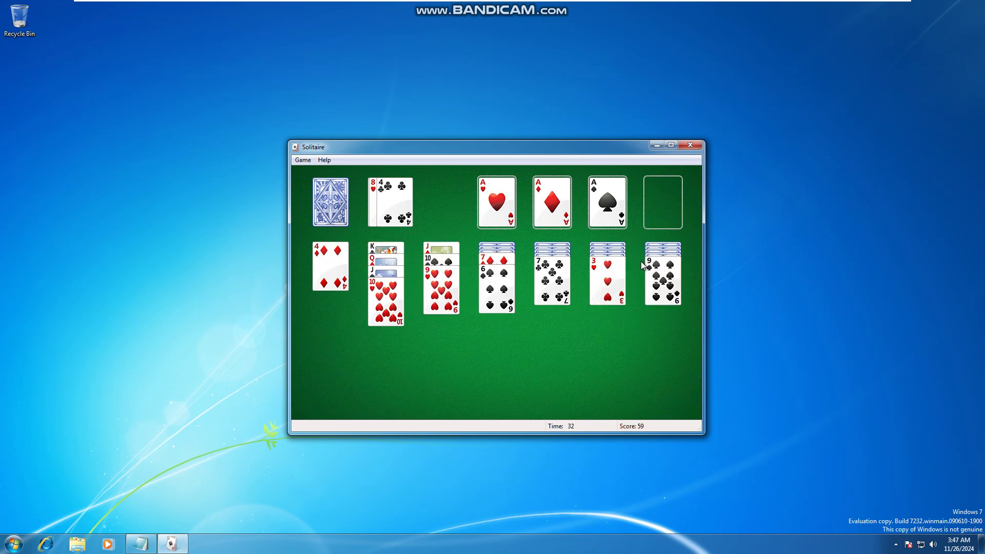
click(338, 207)
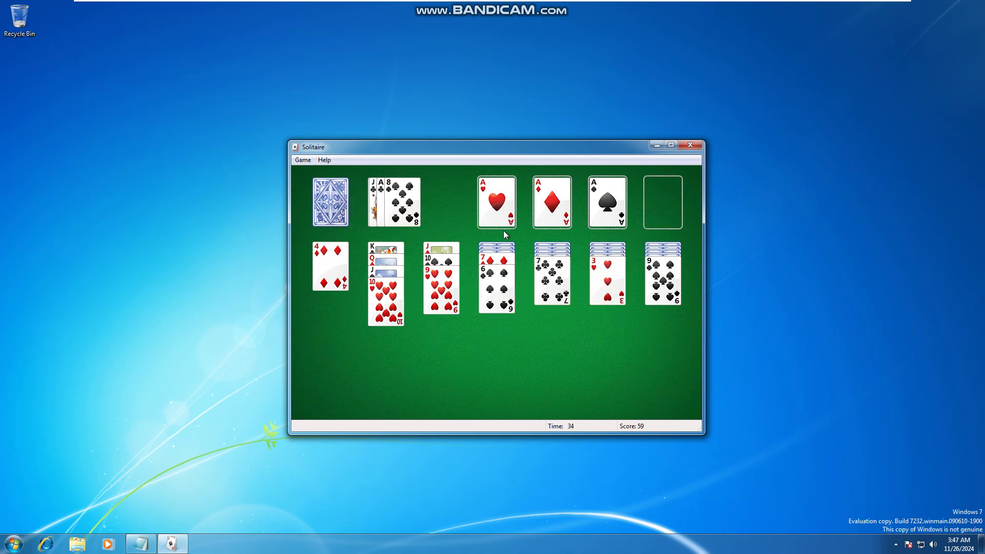
drag(409, 213, 442, 293)
double_click(395, 205)
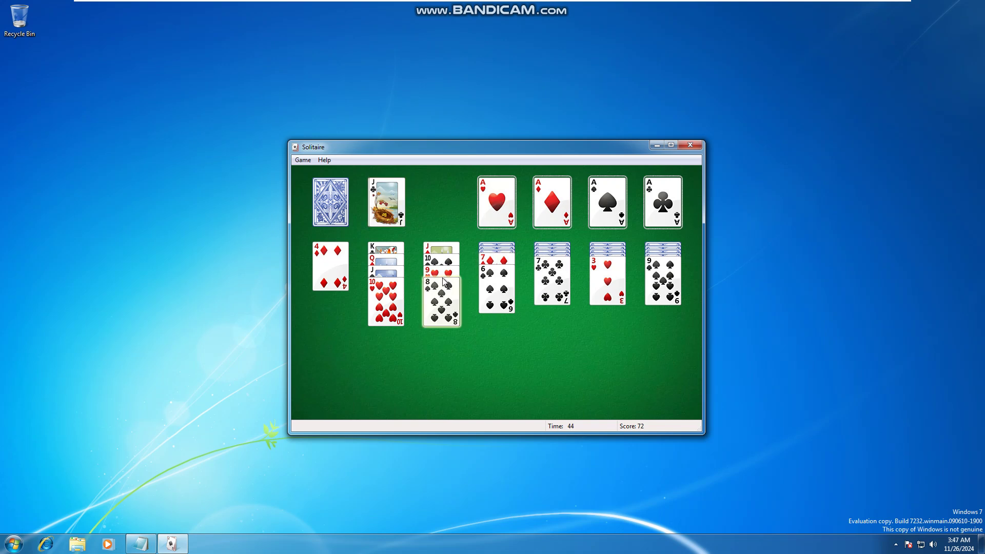
Place the black 9 on the 10 of hearts, the 4 of diamonds on the 5 of clubs, and move the king's run to the first column.
drag(651, 262, 386, 294)
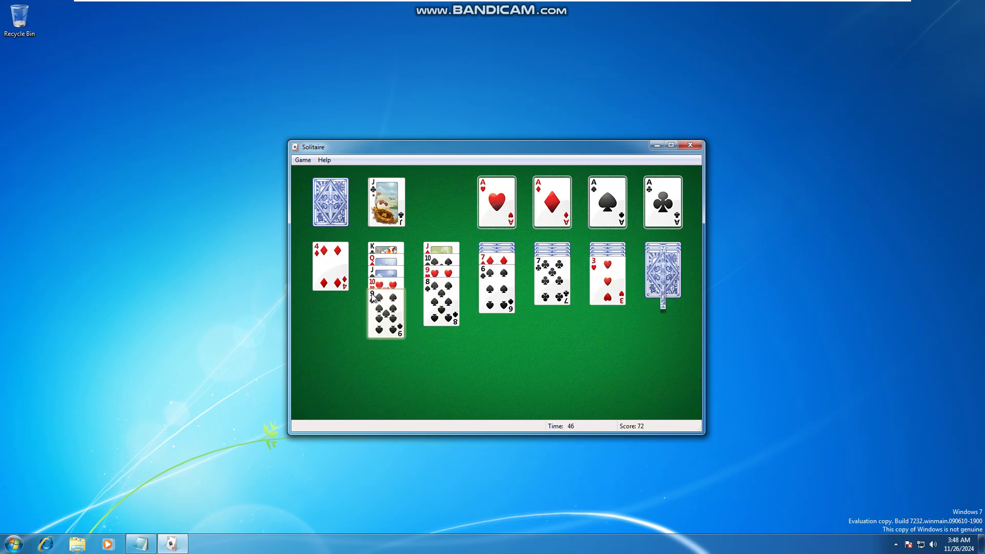
drag(654, 259, 411, 239)
drag(343, 264, 661, 283)
drag(389, 255, 330, 257)
Deal from the stock and build the hearts foundation up to 3 and the spades foundation up to 2.
click(331, 202)
drag(395, 264, 601, 249)
click(497, 203)
double_click(608, 277)
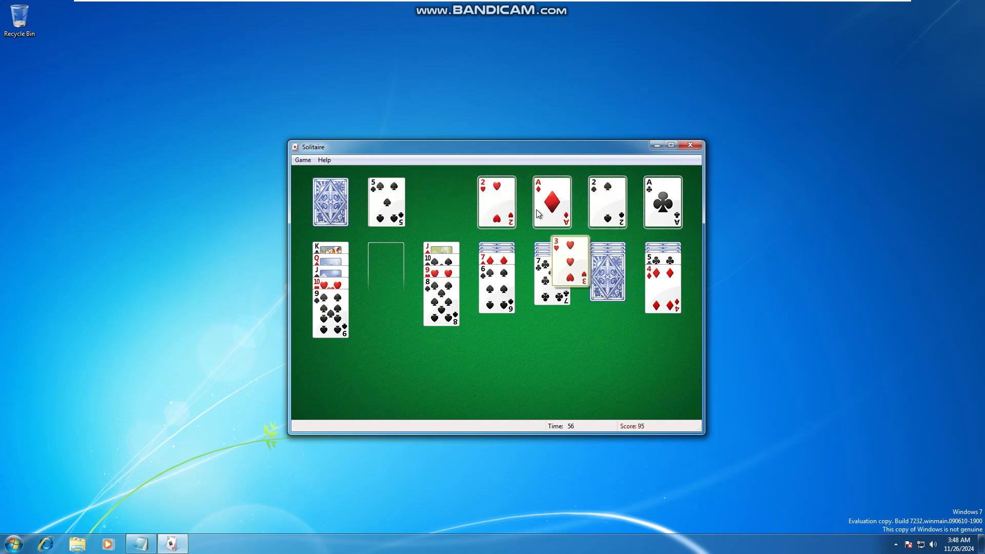
click(651, 277)
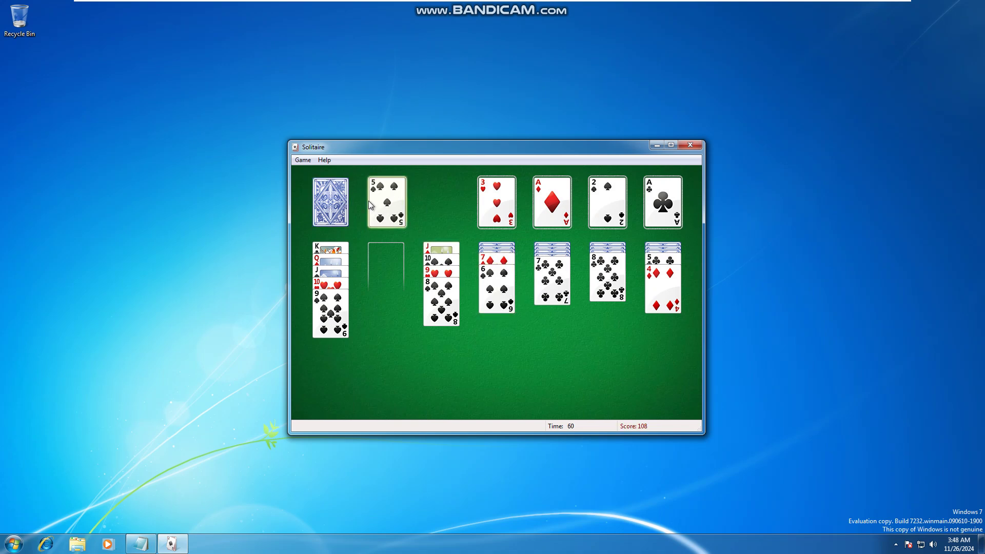
Deal through the stock, place the king of spades in the empty second column and recycle the waste pile.
click(330, 203)
drag(405, 200, 386, 261)
drag(390, 202, 589, 278)
click(318, 222)
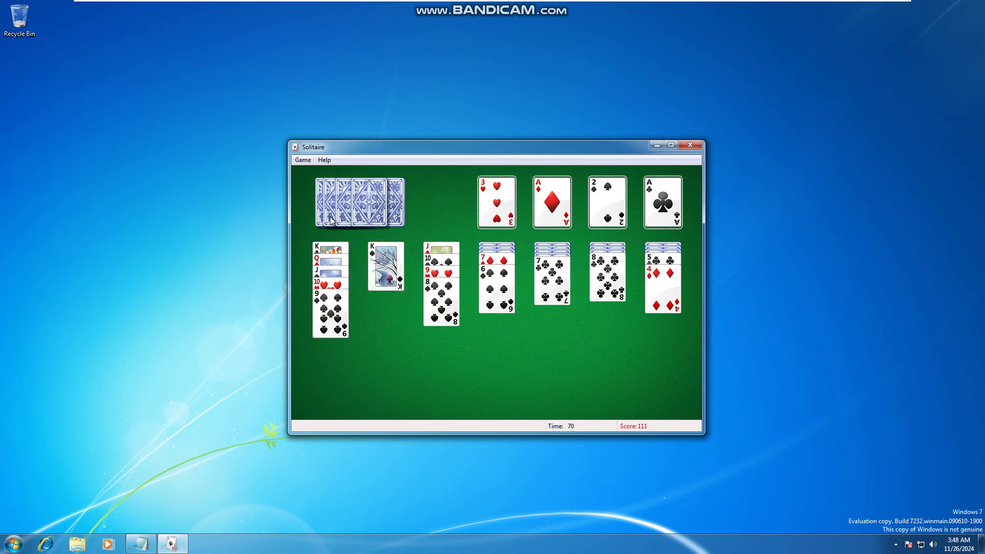
Move the 7 of diamonds run onto the 8 of spades and the 6 of hearts onto the 7 of clubs.
double_click(500, 260)
double_click(516, 282)
mouse_move(491, 262)
mouse_down()
mouse_move(506, 239)
mouse_move(495, 257)
mouse_up()
Deal and place the queen of hearts on the king of spades, and move the 5 of clubs run onto the 6 of hearts.
click(337, 210)
click(398, 224)
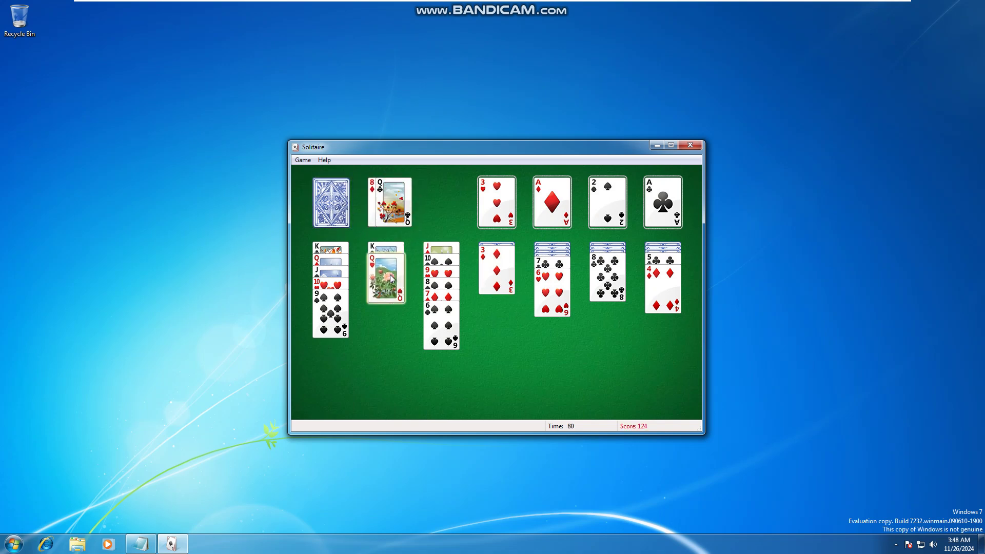
drag(432, 253, 394, 262)
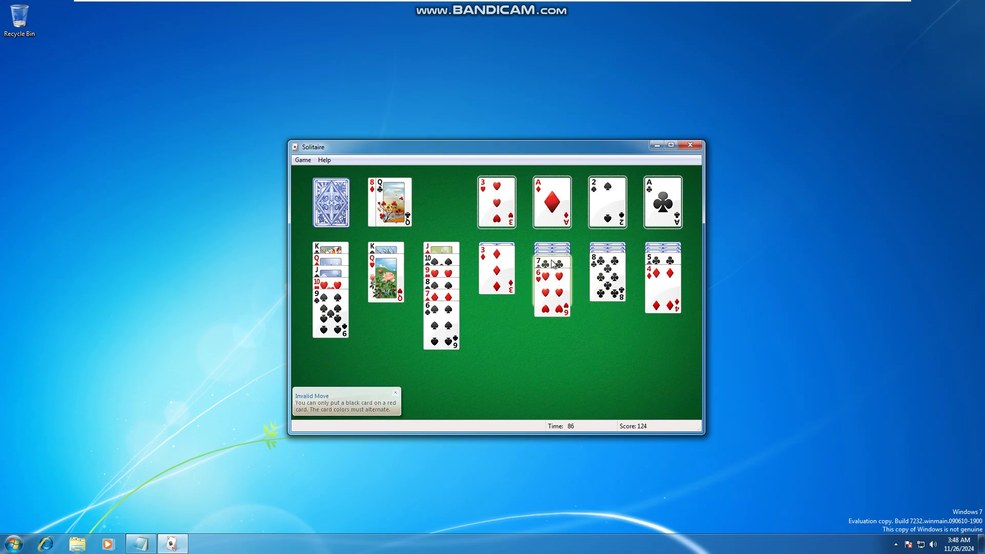
click(674, 258)
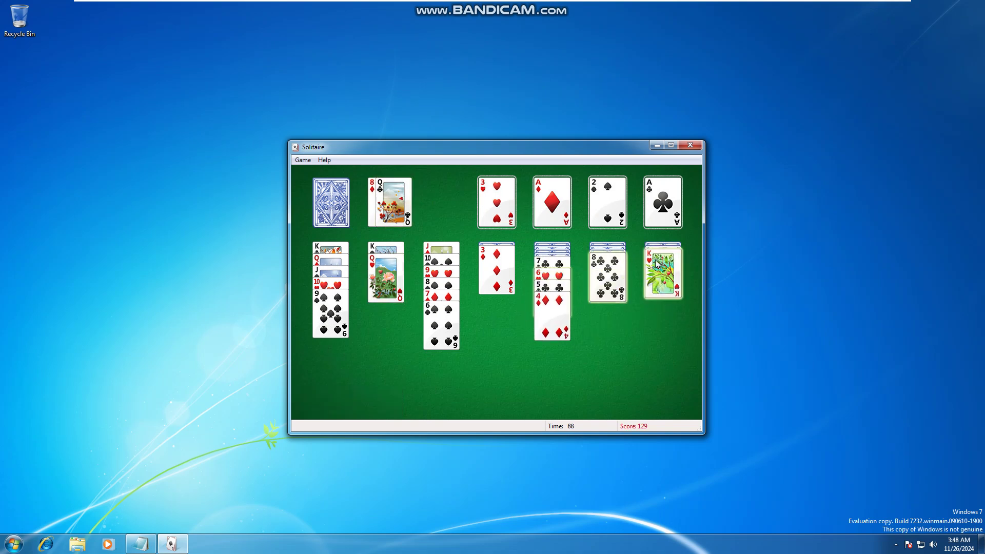
Combine the king of hearts, queen of clubs and jack of diamonds run in the third column and build the hearts foundation up to 5.
click(403, 218)
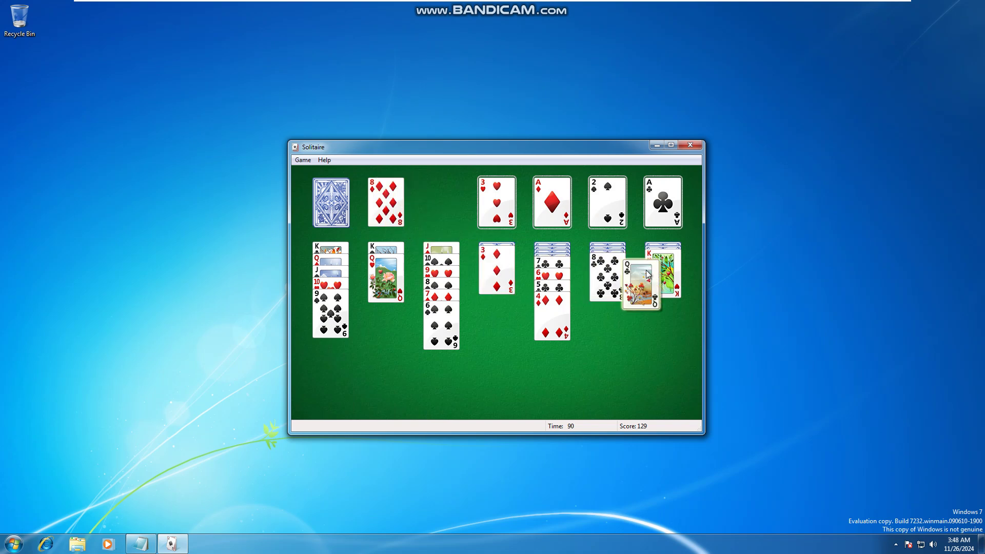
mouse_move(417, 236)
mouse_down()
mouse_move(652, 249)
mouse_move(434, 244)
mouse_up()
click(663, 267)
drag(660, 260, 511, 206)
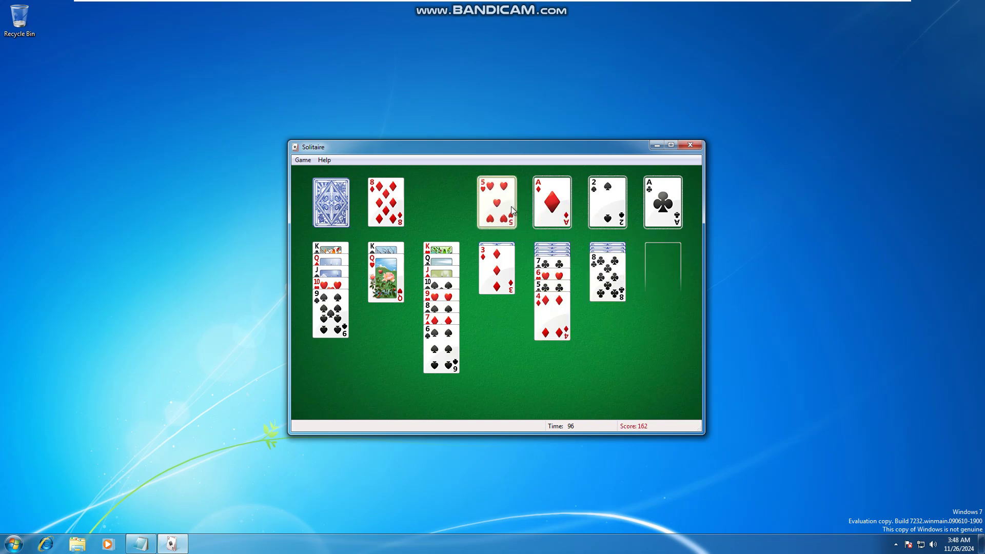
Deal from the stock and build the spades foundation up to 3 and the diamonds foundation up to 4.
click(331, 204)
click(340, 207)
double_click(389, 200)
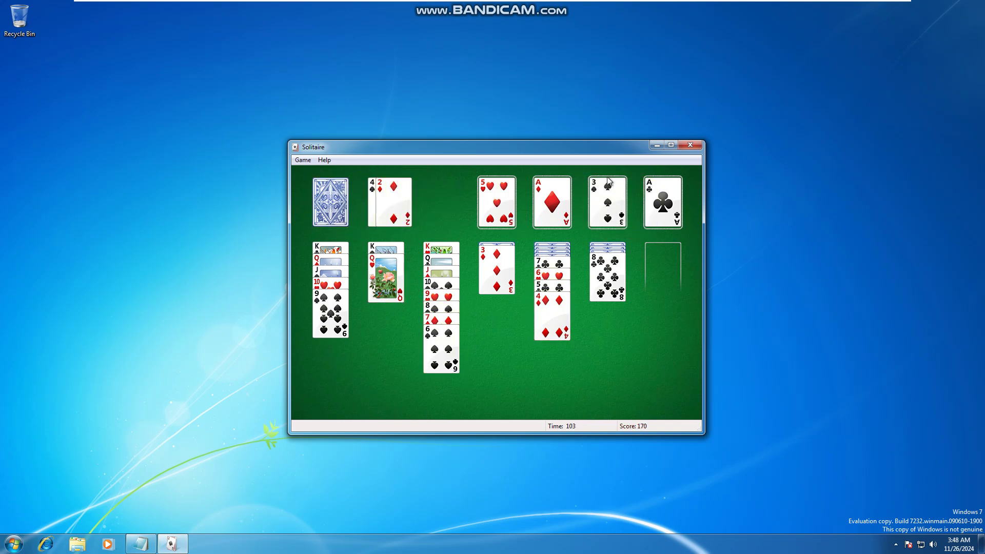
double_click(394, 202)
drag(507, 269, 571, 219)
drag(553, 313, 552, 205)
drag(551, 290, 551, 289)
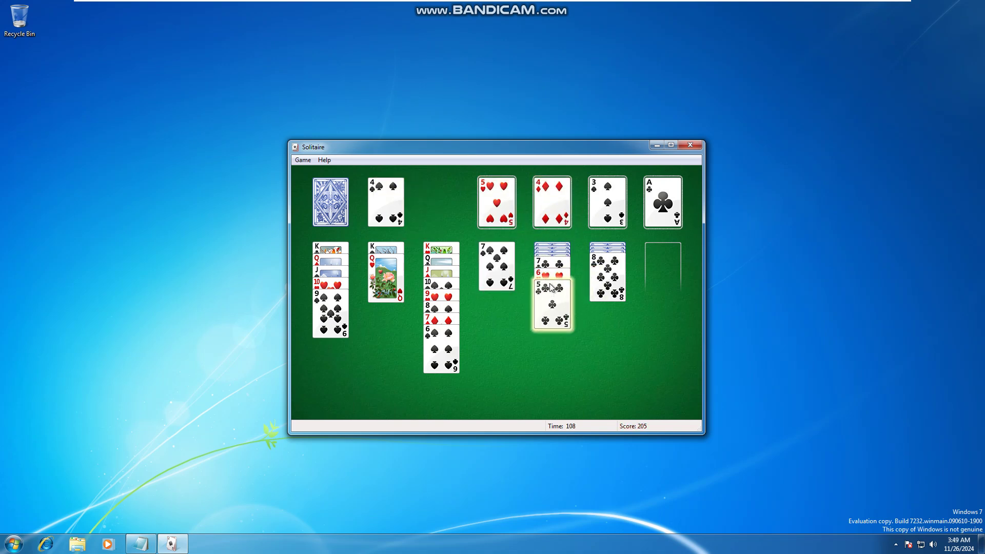
Deal through the rest of the stock and try to move the drawn cards onto the hearts foundation.
click(340, 206)
drag(407, 201, 486, 210)
click(337, 200)
drag(403, 203, 521, 236)
click(326, 221)
drag(405, 215, 496, 210)
Close Solitaire without saving the game and launch Paint.
click(691, 144)
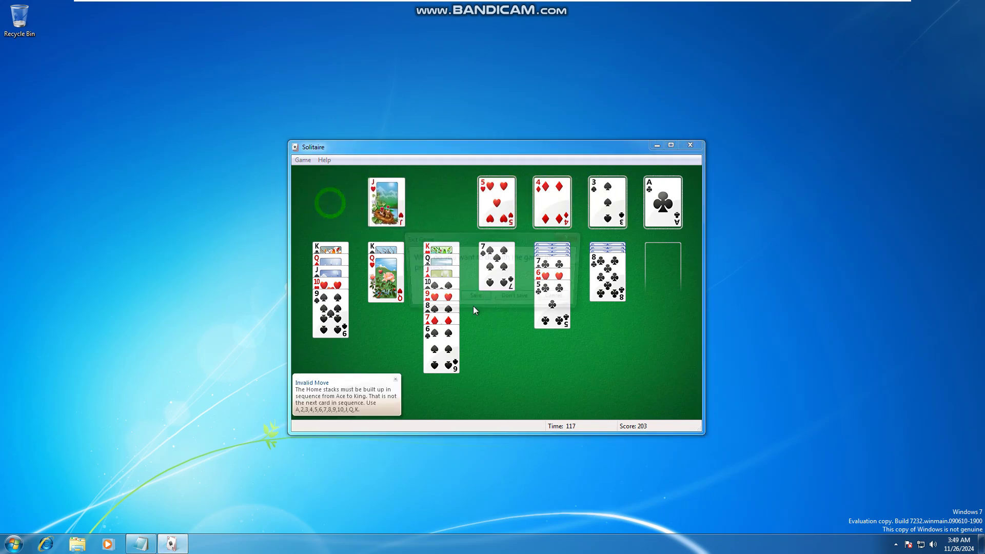
click(507, 295)
key(super)
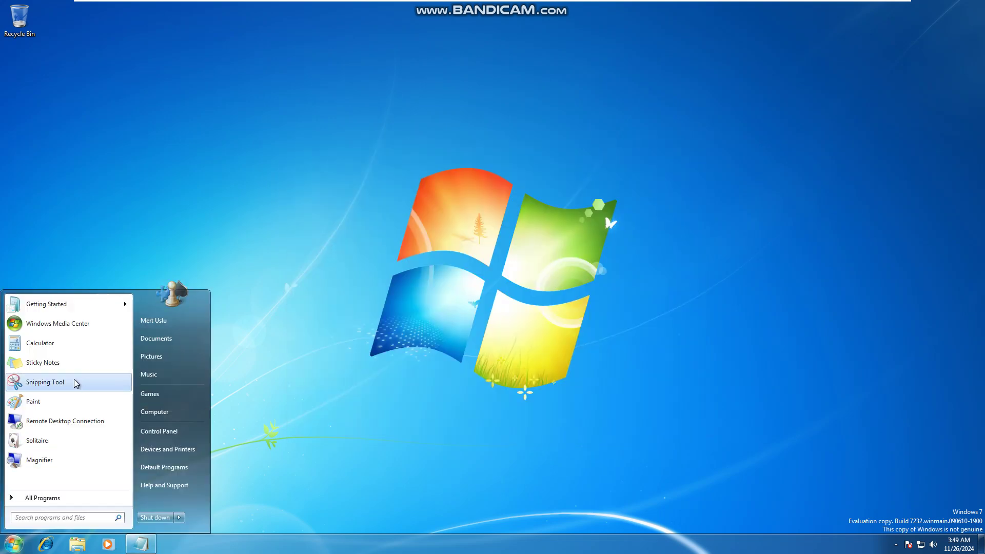
key(super)
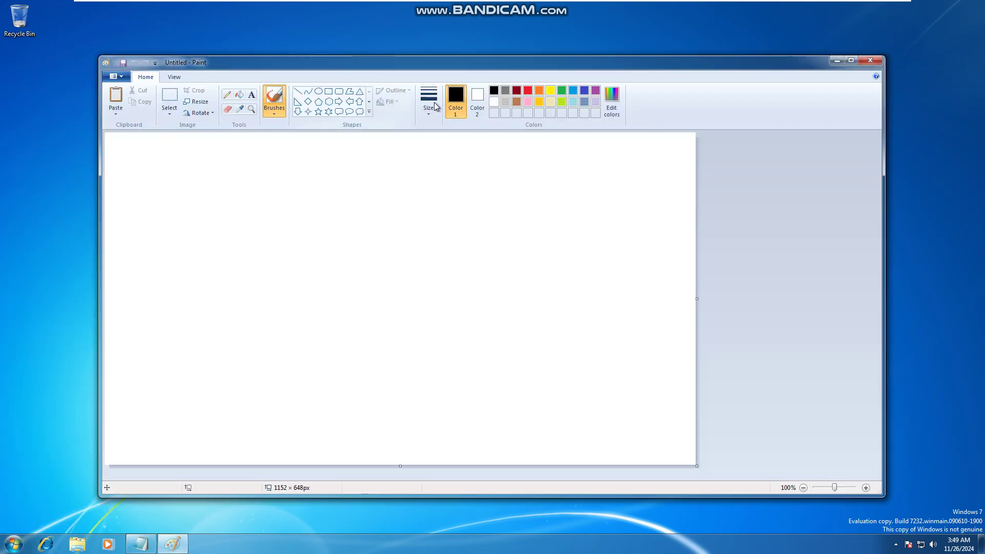
Choose a brush size and paint a large red 7 on the left part of the canvas.
click(274, 112)
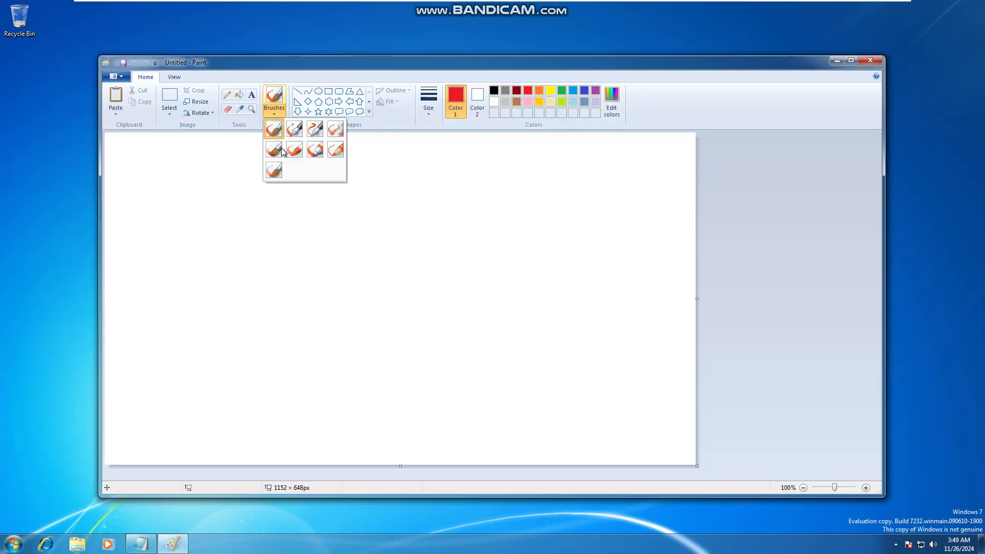
click(428, 105)
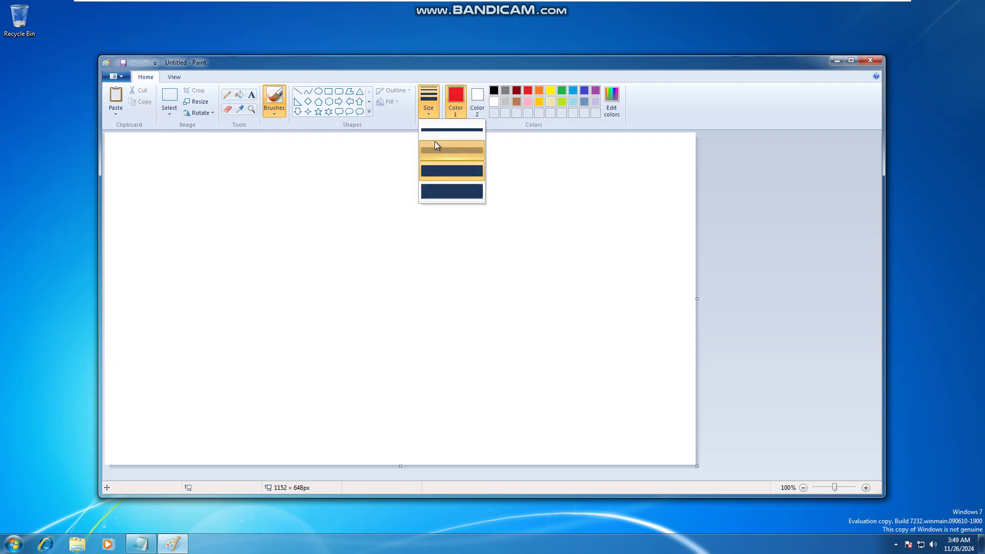
click(434, 136)
mouse_move(140, 194)
mouse_down()
mouse_move(251, 192)
mouse_move(194, 377)
mouse_up()
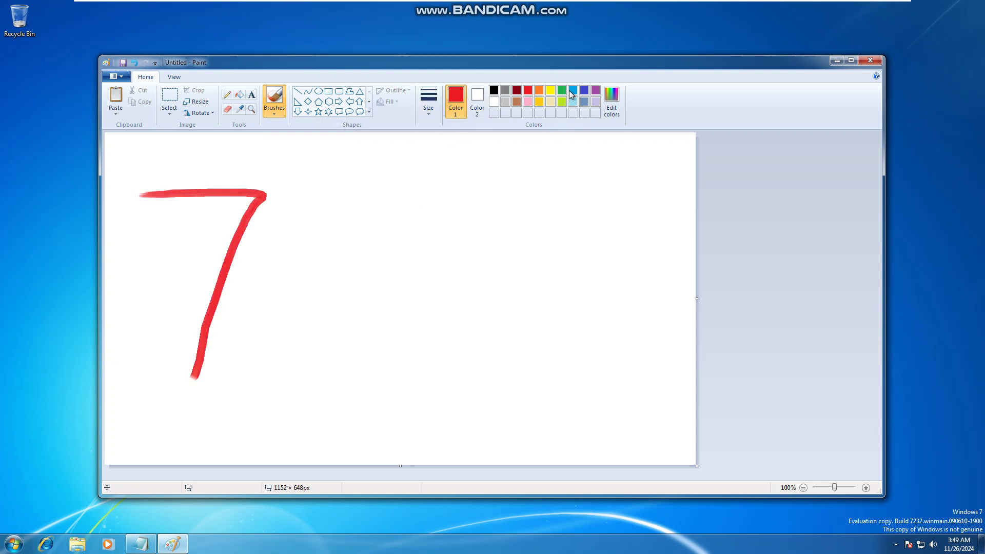
Paint a green 2, a light blue 3 and a yellow 2 beside the red 7 to complete 7232.
drag(341, 274, 375, 352)
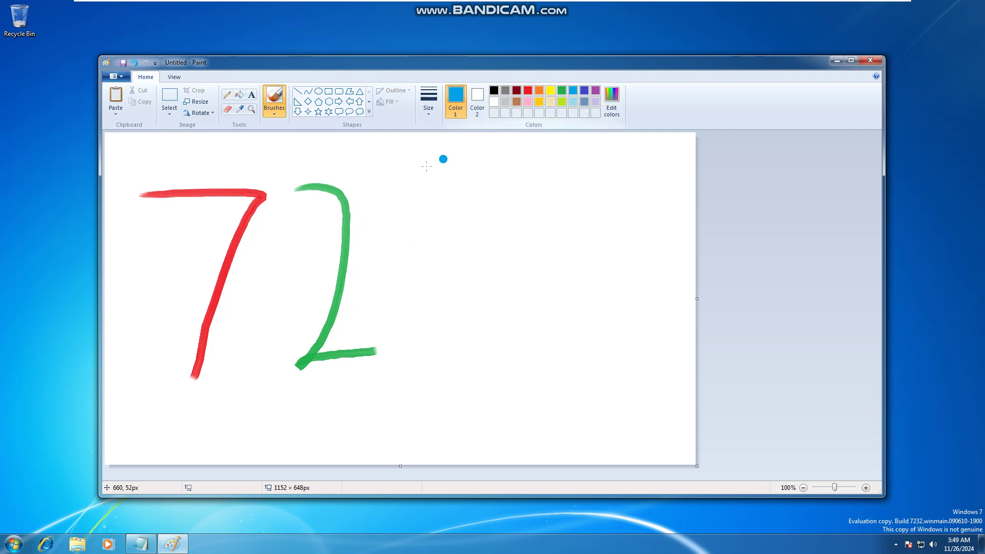
drag(414, 263, 406, 342)
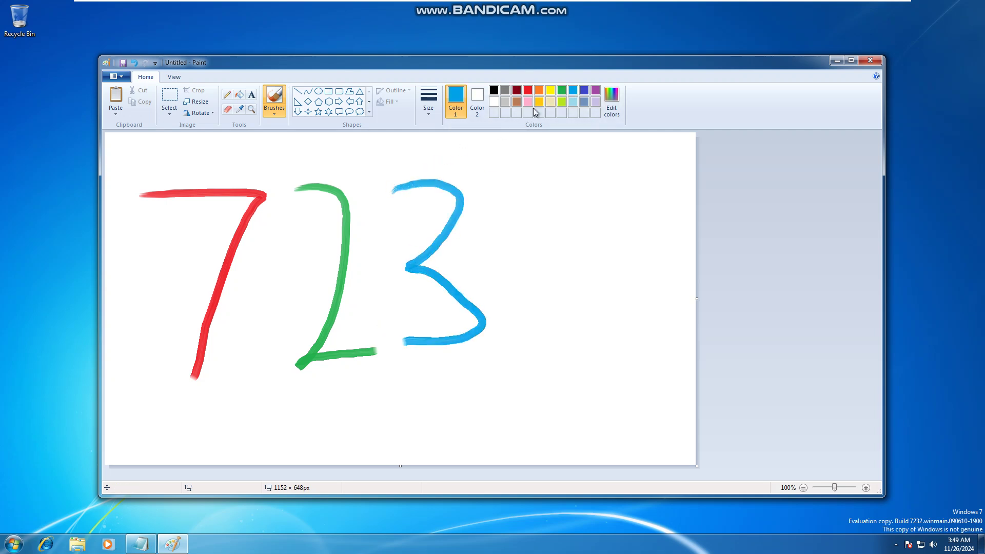
mouse_move(503, 188)
mouse_down()
mouse_move(589, 240)
mouse_move(626, 321)
mouse_up()
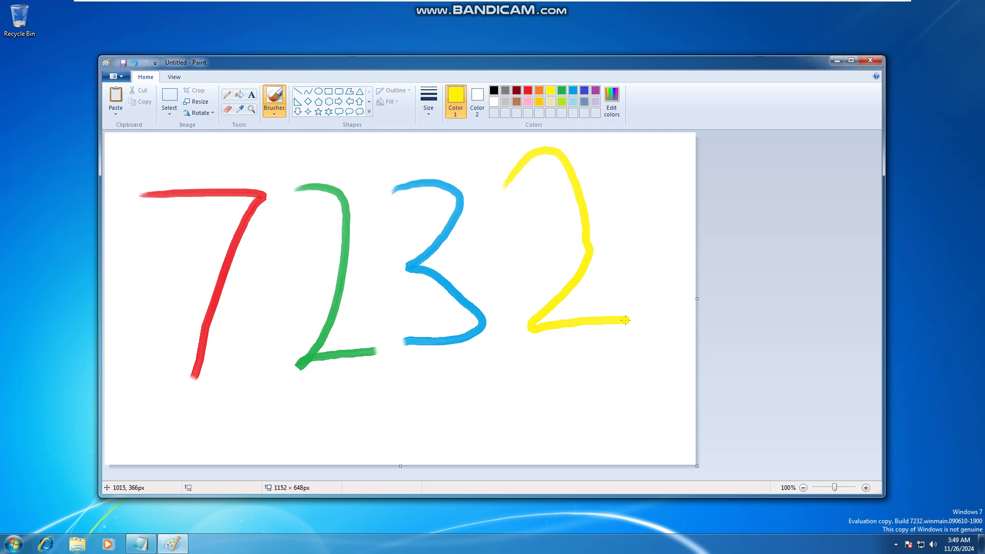
Close Paint and save the drawing as a PNG named 7232 in the Pictures library.
click(872, 61)
click(469, 283)
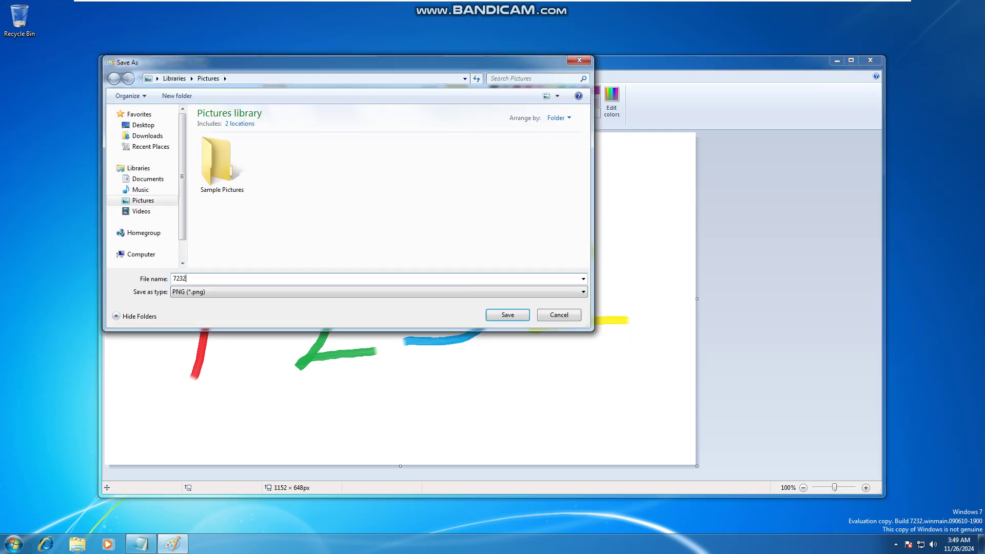
key(Return)
Capture the Recycle Bin area of the desktop with Snipping Tool, closing it and saving the snip as a PNG named bin.
key(super)
click(72, 383)
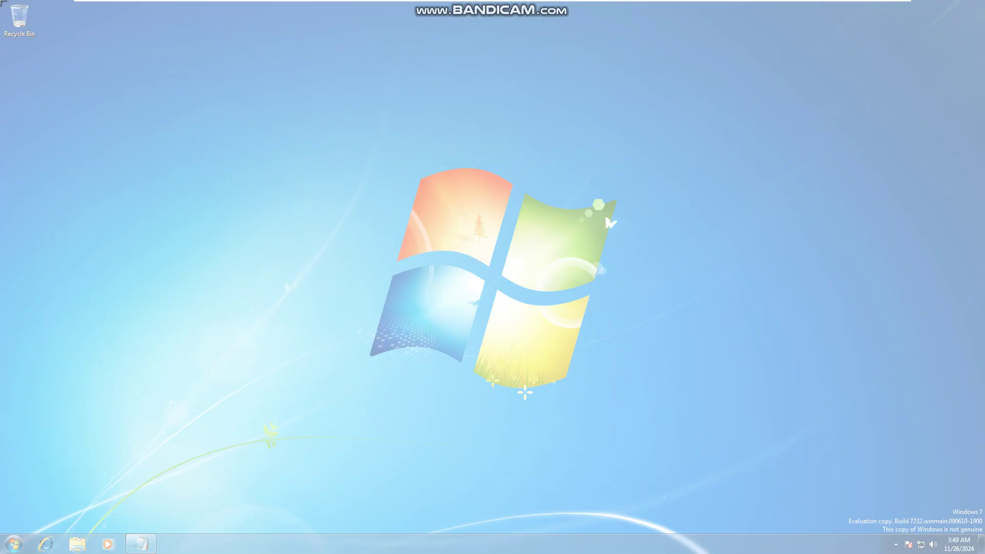
drag(2, 3, 58, 50)
click(152, 10)
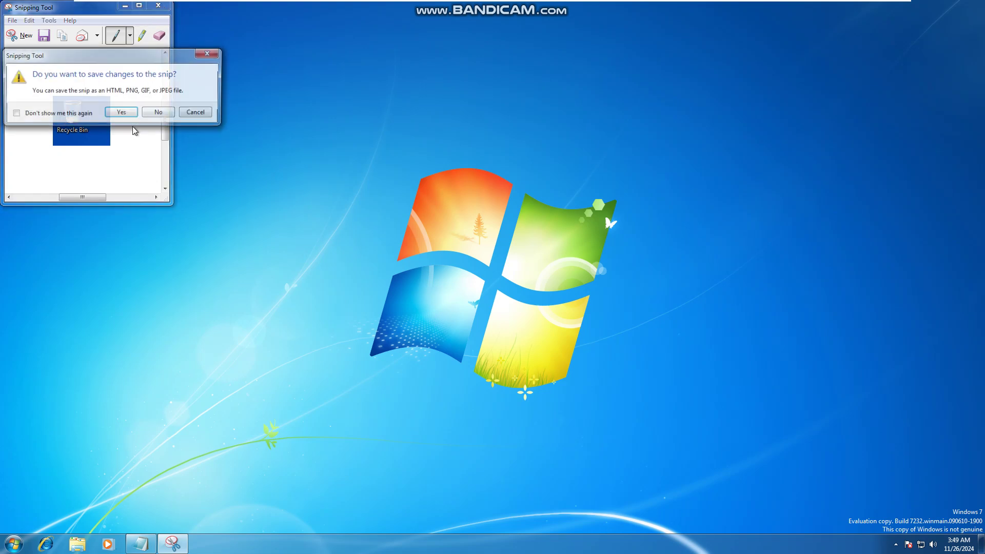
click(126, 114)
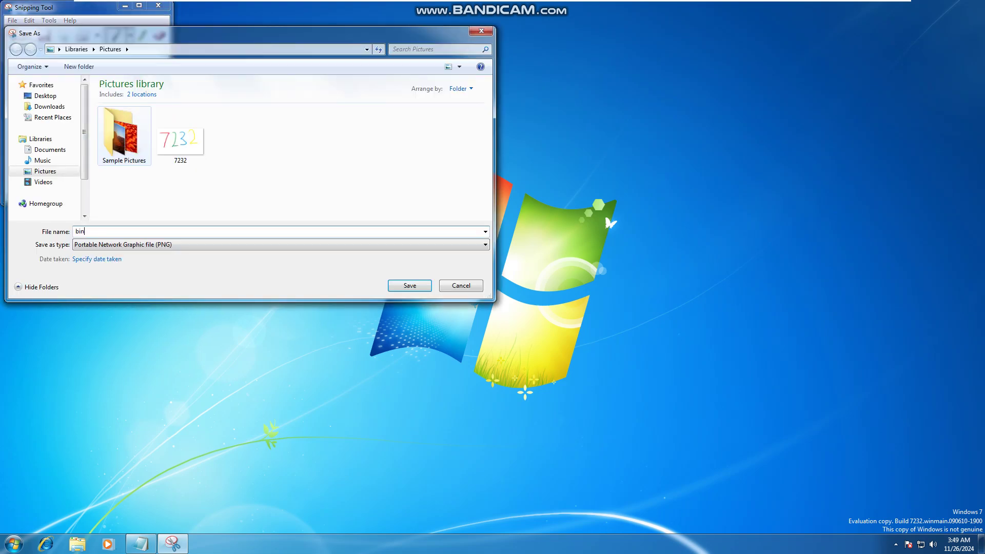
key(Escape)
View the Windows 7 Build 7232 note in the Notepad window and minimize it.
key(super)
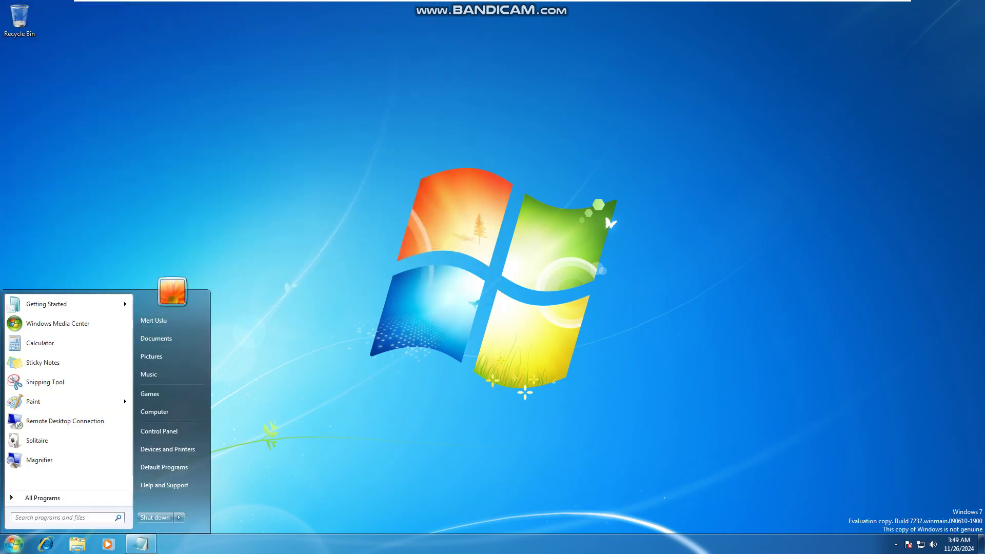
click(144, 539)
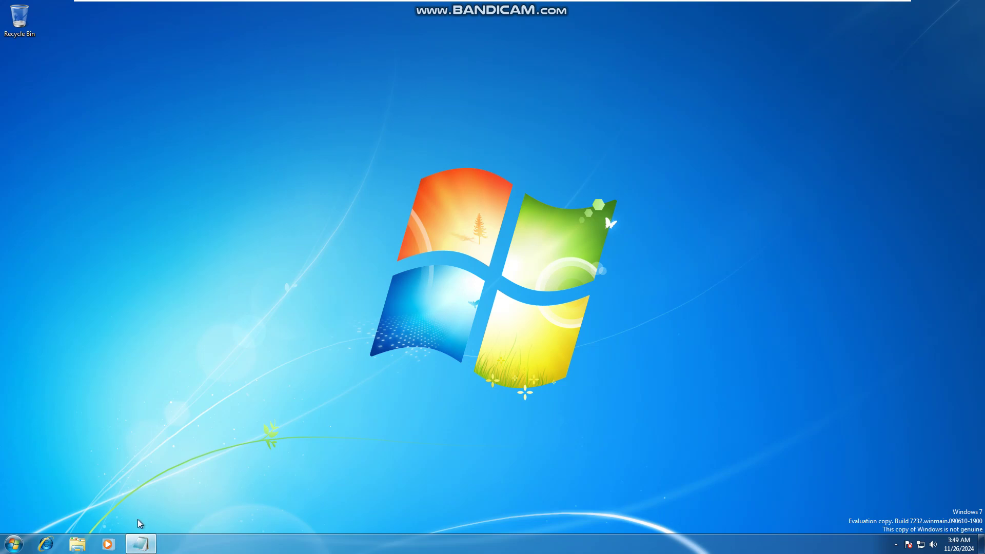
click(140, 542)
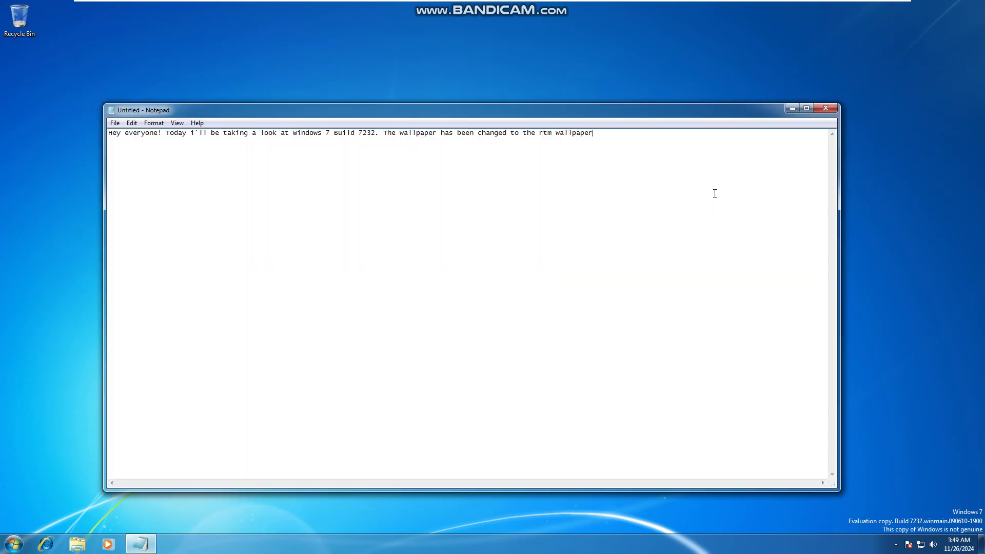
click(789, 108)
Launch WordPad, enter Hello World and copy the line to make four identical lines.
key(super)
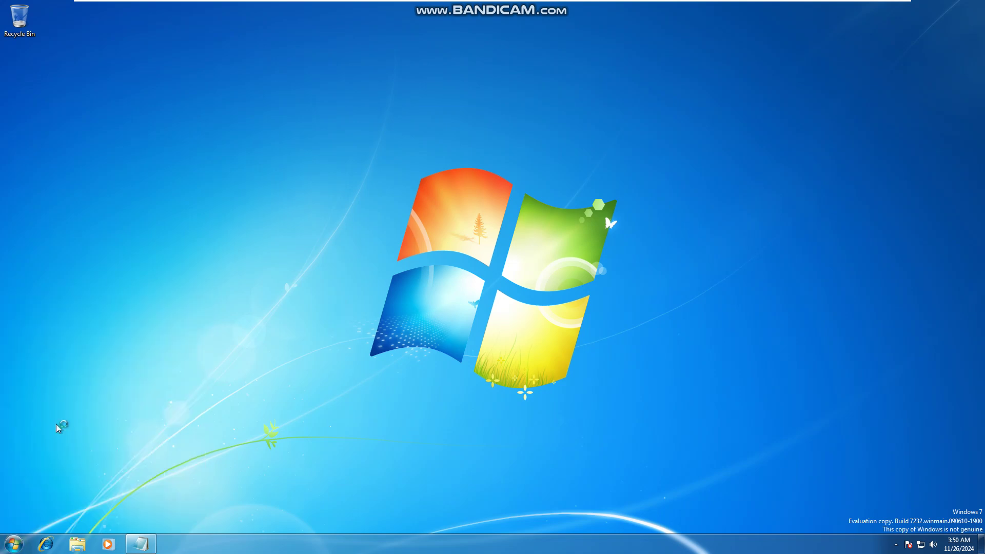
text(Hello World)
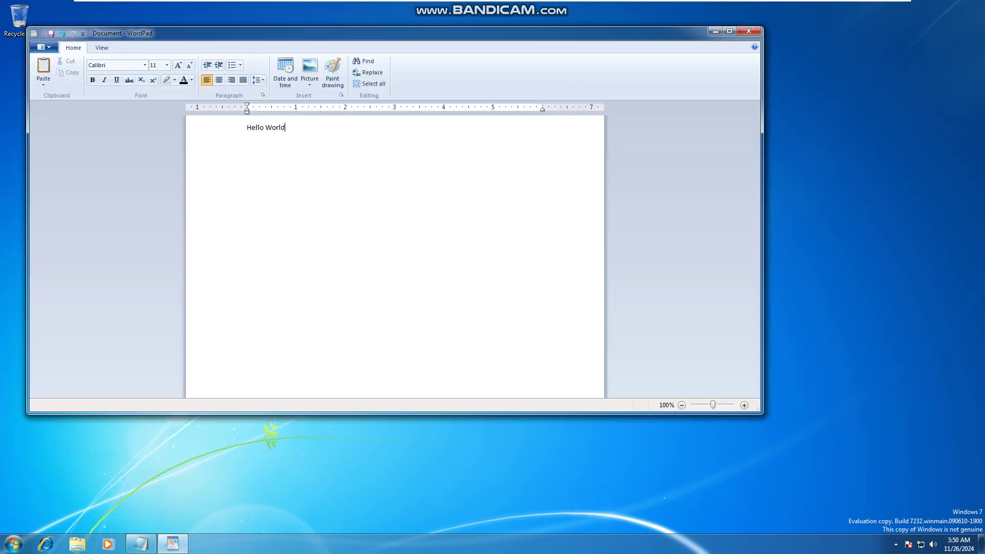
key(ctrl+a)
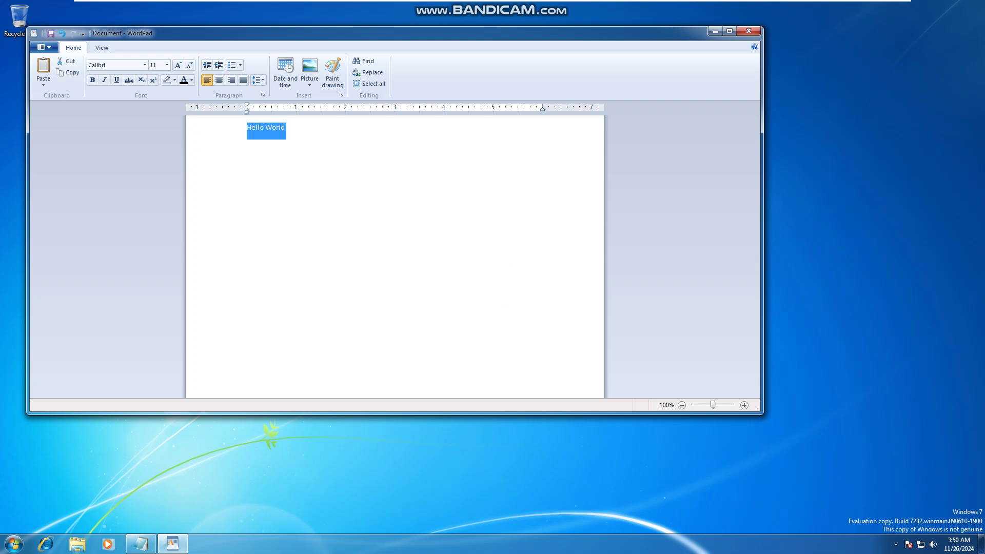
key(ctrl+c)
key(Right)
key(ctrl+v)
key(ctrl+v)
key(ctrl+v)
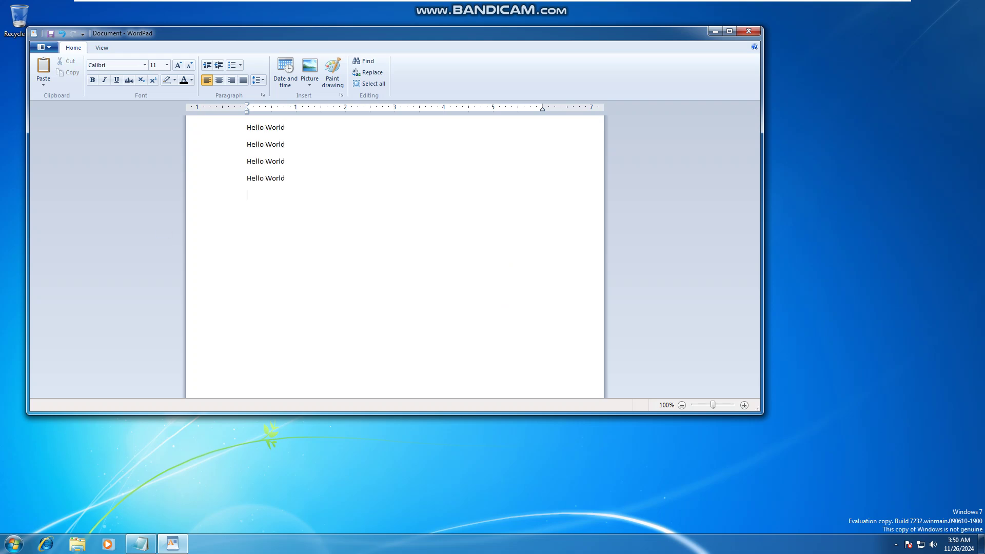
Center all four Hello World lines and make them italic.
key(ctrl+a)
key(ctrl+e)
key(ctrl+i)
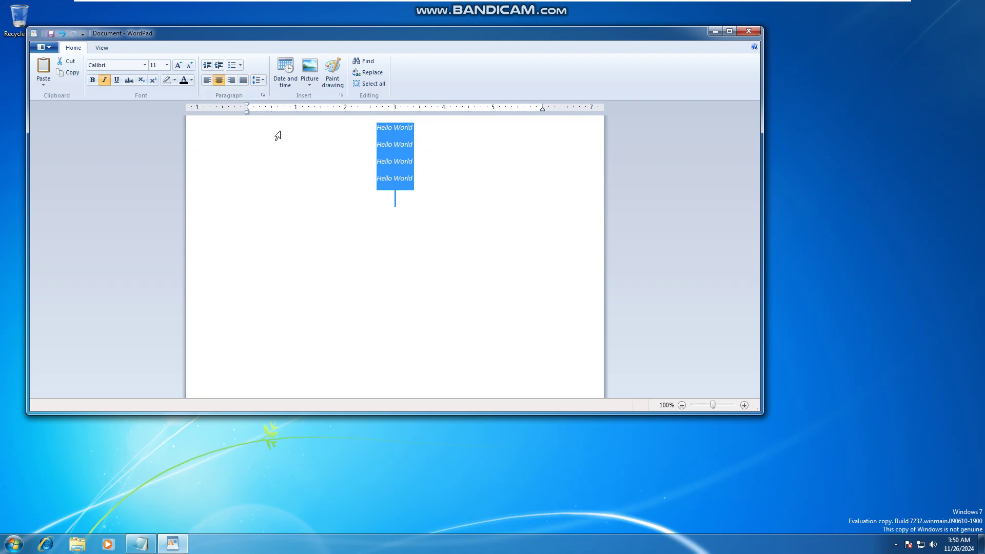
Color the first Hello World line red.
key(shift+Up)
key(shift+Up)
key(shift+Up)
click(191, 80)
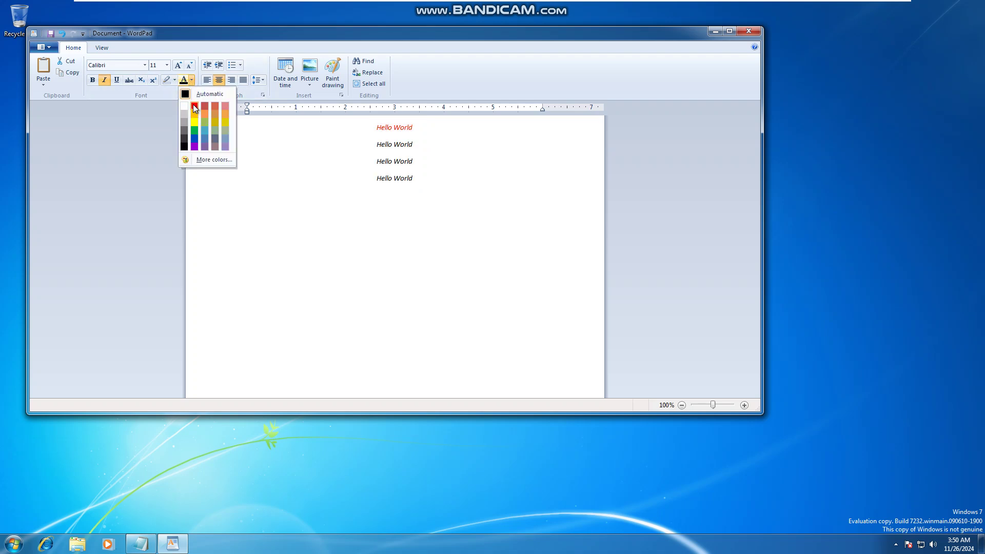
click(197, 110)
Color the third Hello World line blue.
key(Down)
key(Down)
key(shift+Down)
click(192, 80)
click(198, 150)
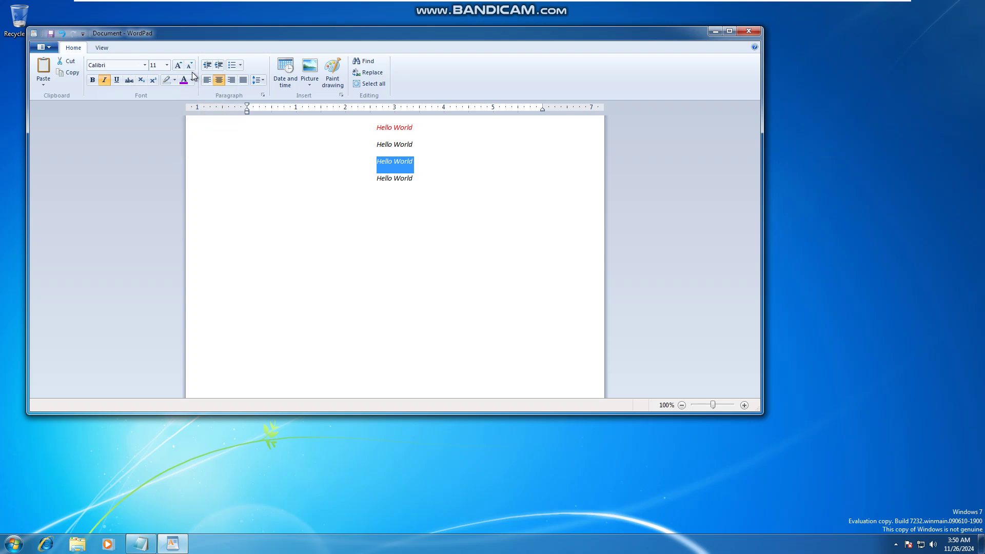
click(192, 80)
click(195, 145)
Color the fourth Hello World line yellow.
key(Down)
key(shift+Down)
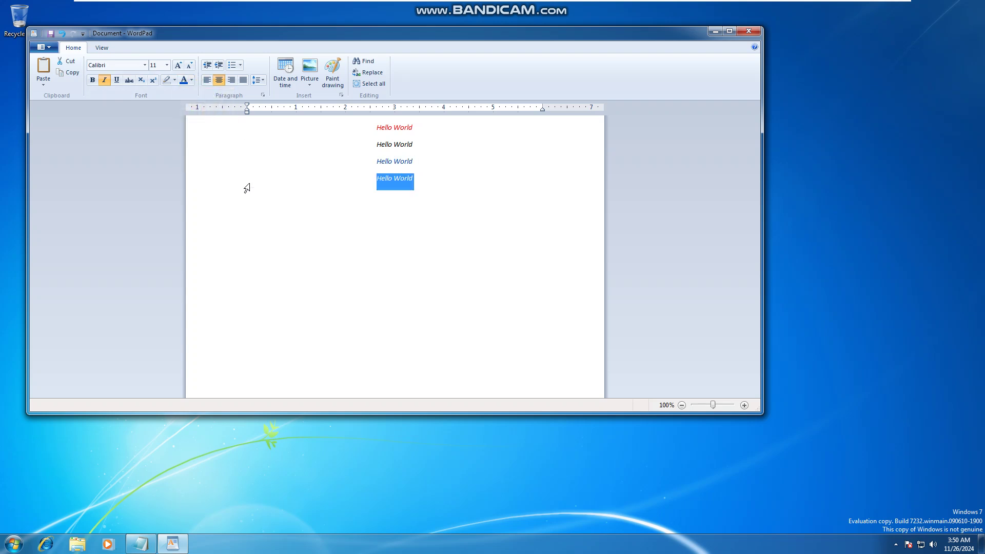
click(192, 80)
click(196, 118)
Color the second Hello World line green.
key(Up)
key(Up)
key(Up)
key(shift+Down)
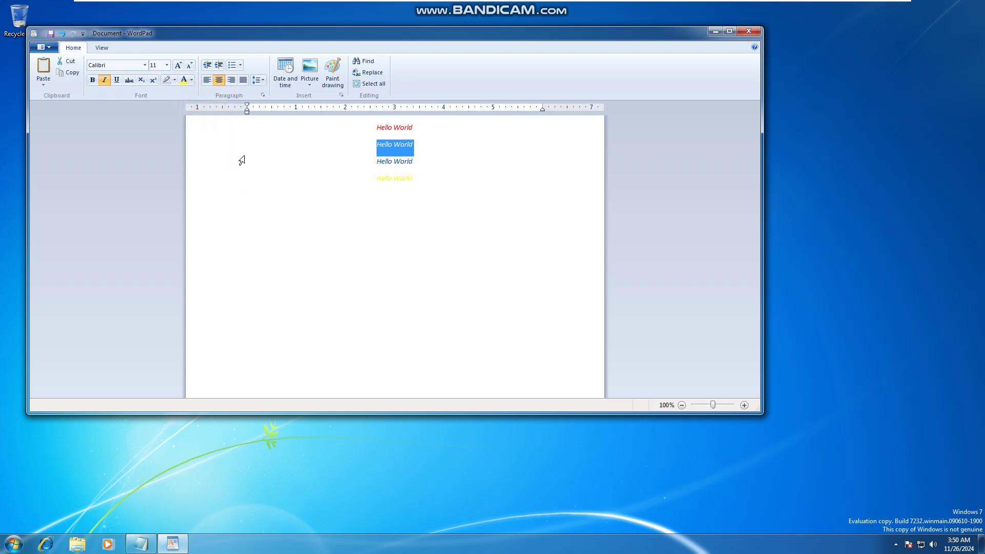
click(192, 80)
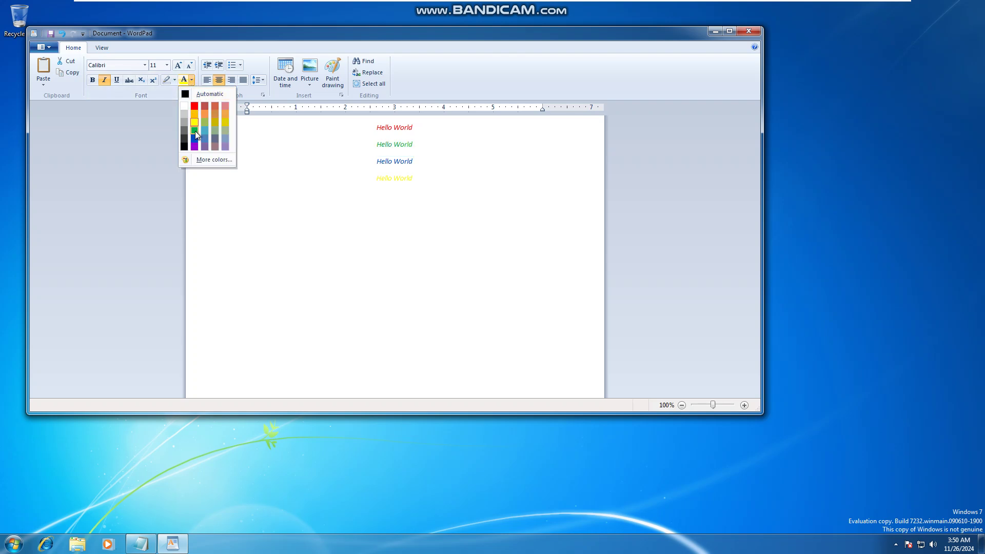
click(193, 131)
Set the font of the whole WordPad document to Lucida Sans Unicode.
key(ctrl+a)
click(145, 65)
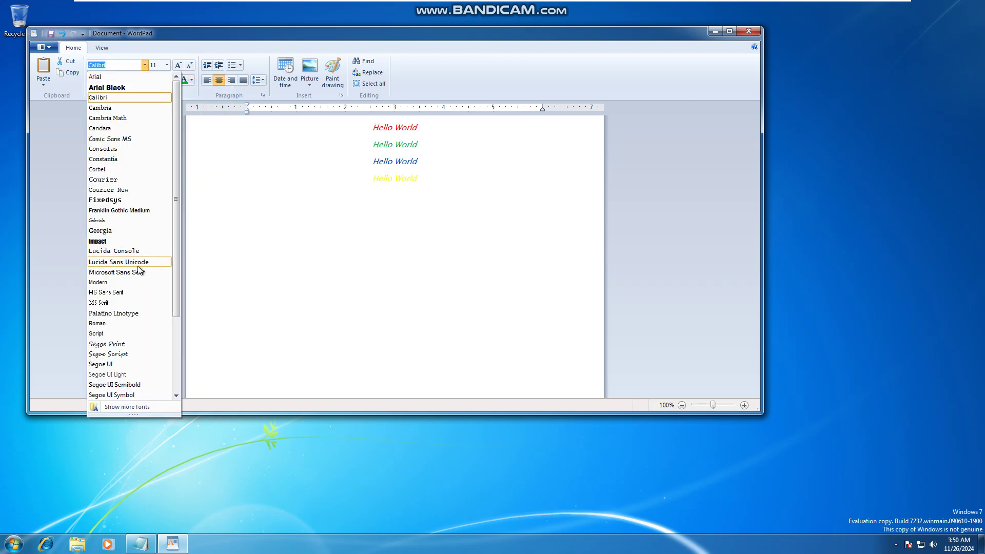
click(118, 259)
Change the font of the green second line to Cambria Math.
key(Up)
key(Up)
key(Up)
key(shift+Down)
click(145, 65)
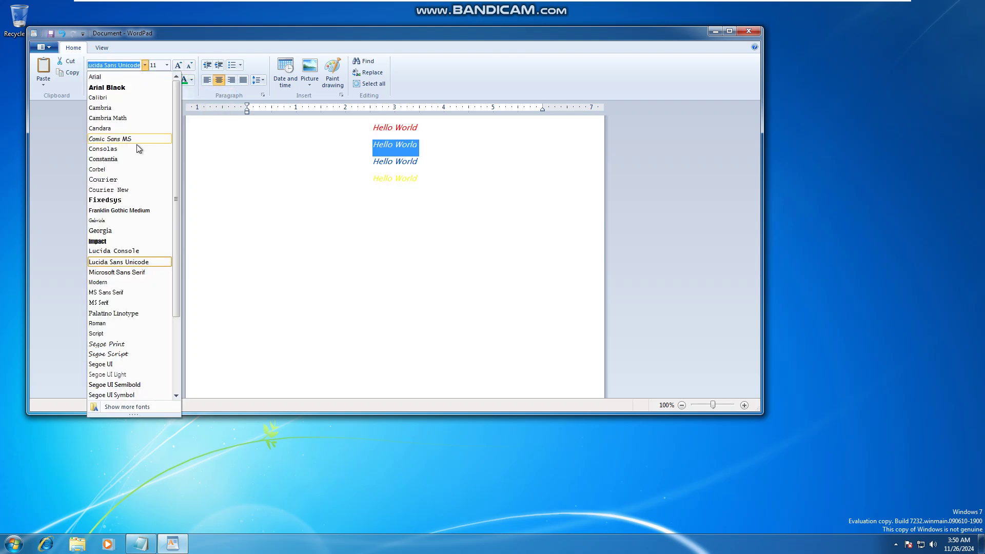
click(137, 121)
Give the blue third line a script-style font and set the yellow fourth line to the System font.
click(145, 65)
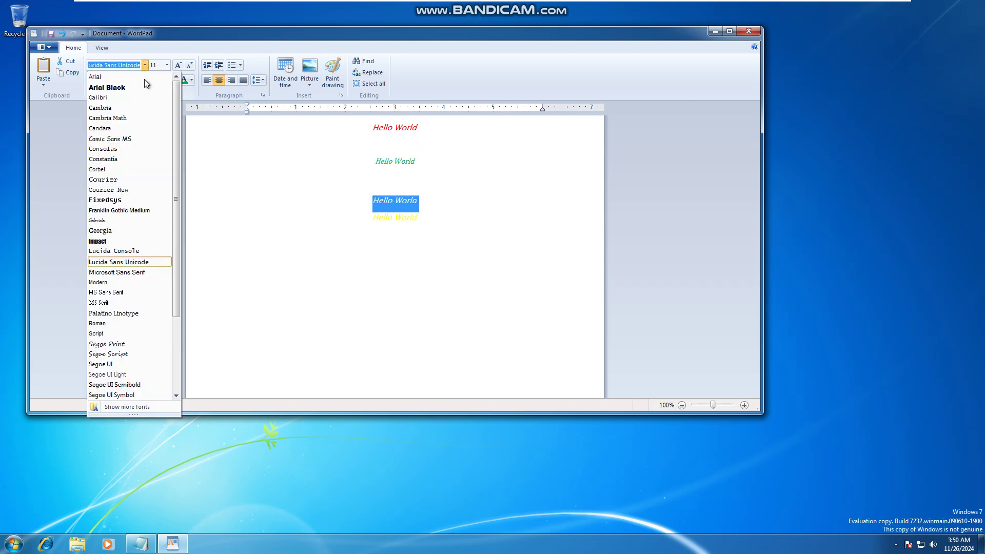
click(136, 339)
key(Down)
key(shift+Down)
click(145, 65)
scroll(132, 326, down, 3)
click(132, 325)
Close WordPad and save the document in Rich Text Format as helloworl in the Documents library.
click(747, 32)
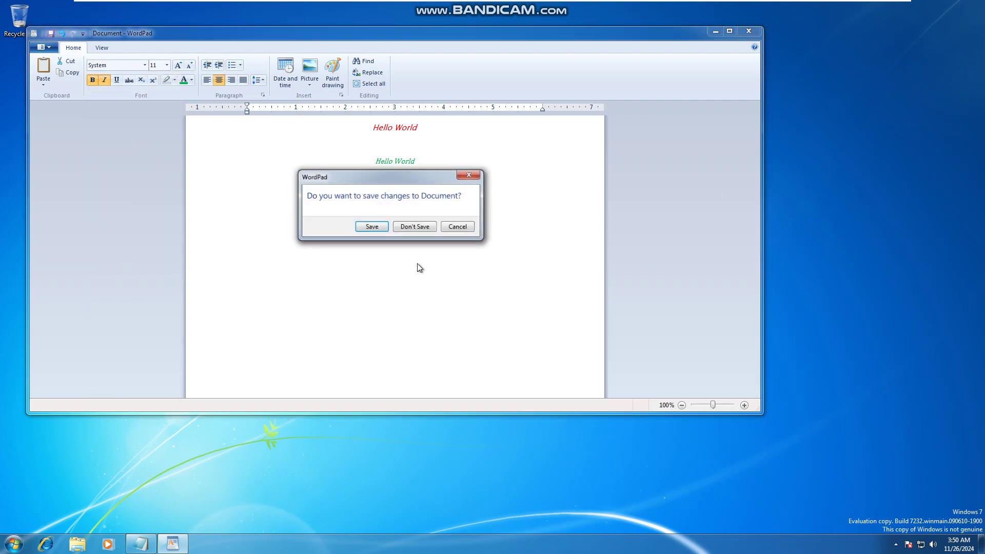
click(381, 226)
text(helloworl)
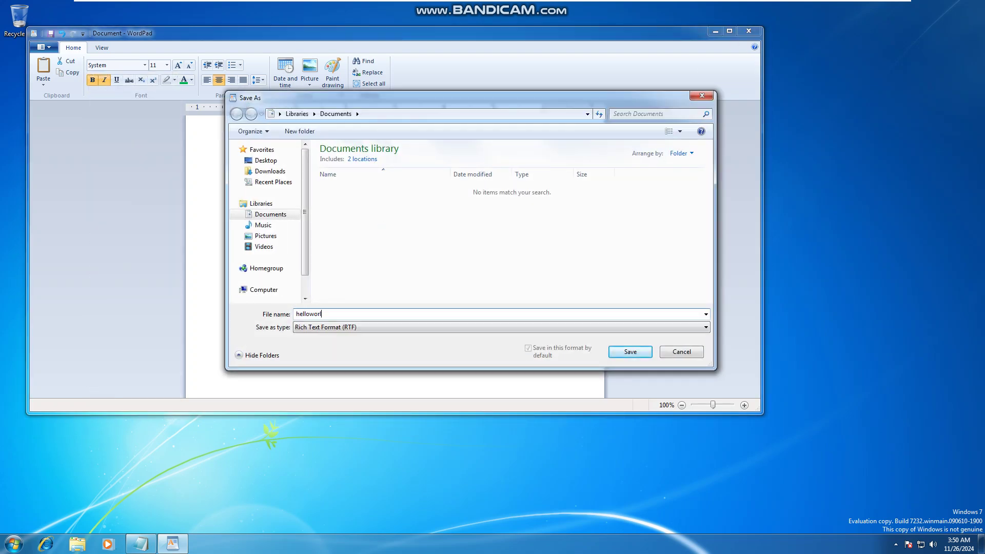
key(Return)
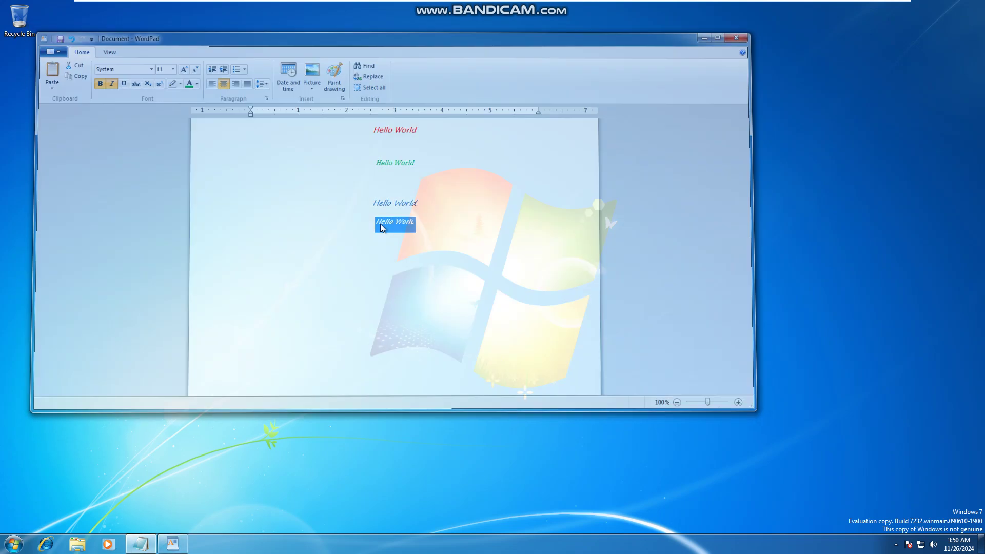
Create a new folder on the desktop and name it Windows 7.
key(super)
right_click(291, 289)
click(159, 335)
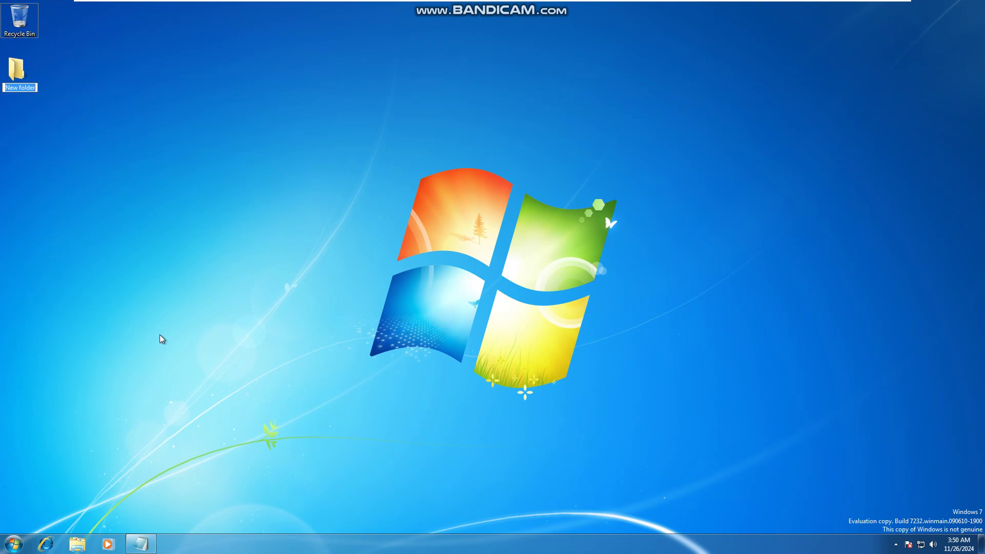
text(ws 7)
key(Return)
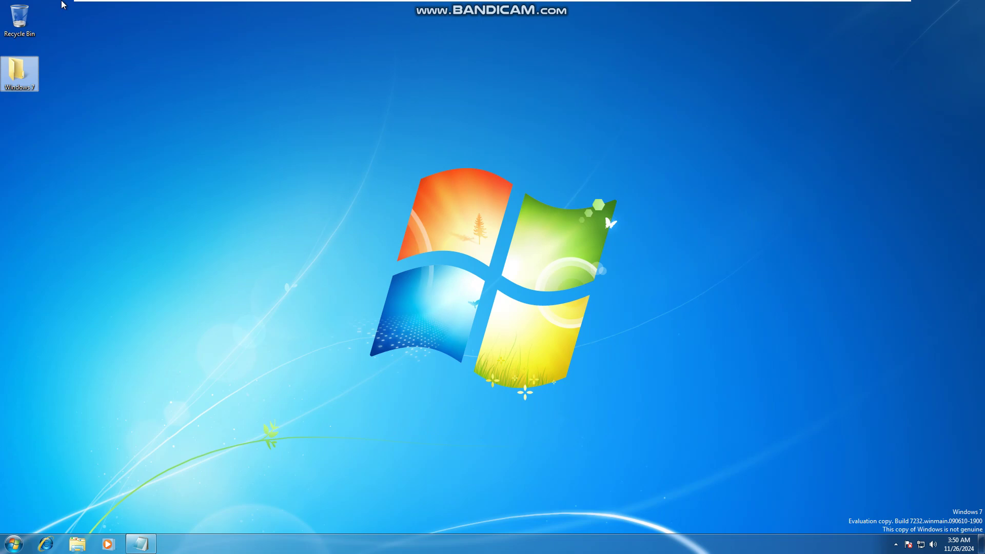
Move the saved WordPad document and the saved pictures from their libraries into the Windows 7 desktop folder.
click(80, 318)
key(super+2)
double_click(315, 200)
drag(315, 200, 18, 71)
click(231, 244)
drag(460, 250, 18, 70)
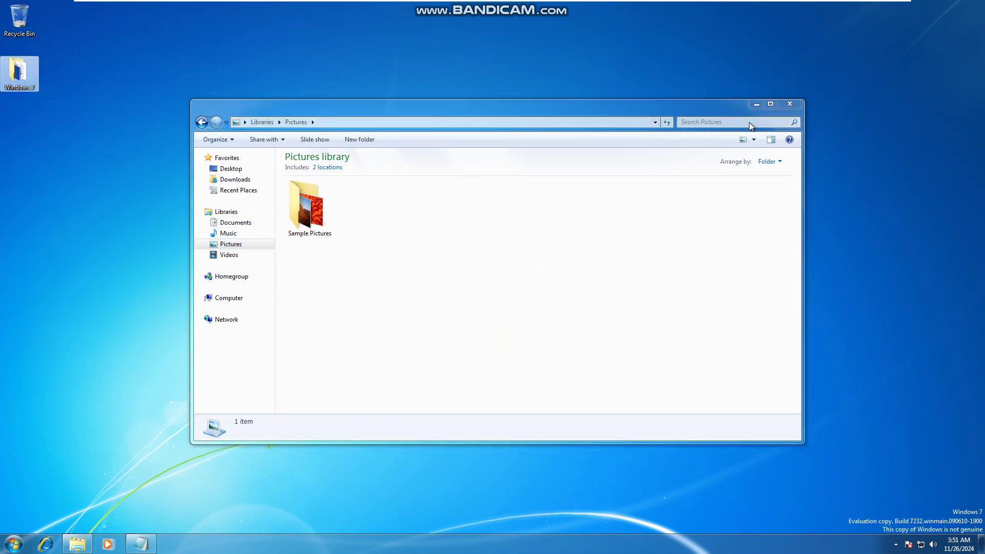
Copy the VMware Tools DVD drive contents from Computer onto the desktop.
click(229, 298)
click(350, 221)
drag(300, 215, 110, 189)
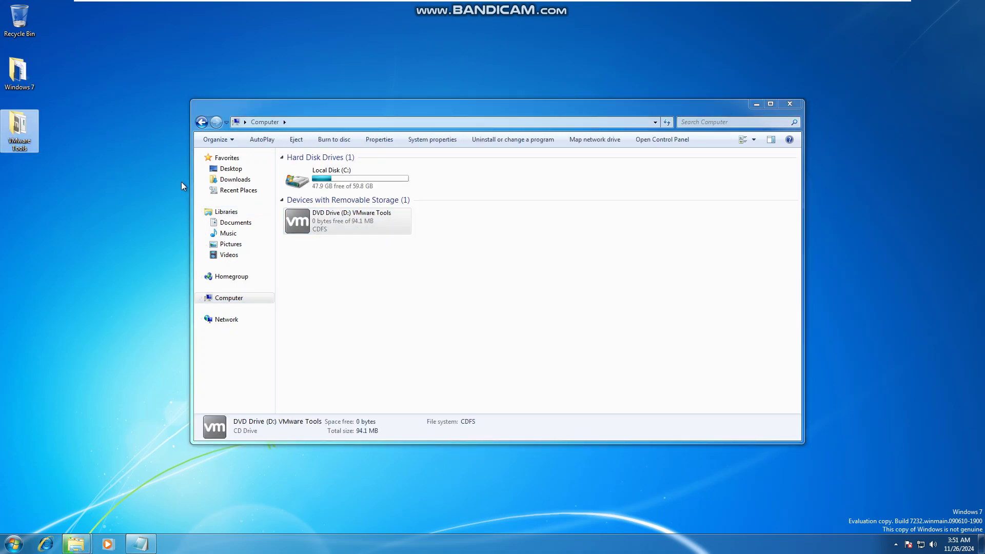
Move the copied VMware Tools folder into the Windows 7 folder on the desktop.
click(144, 334)
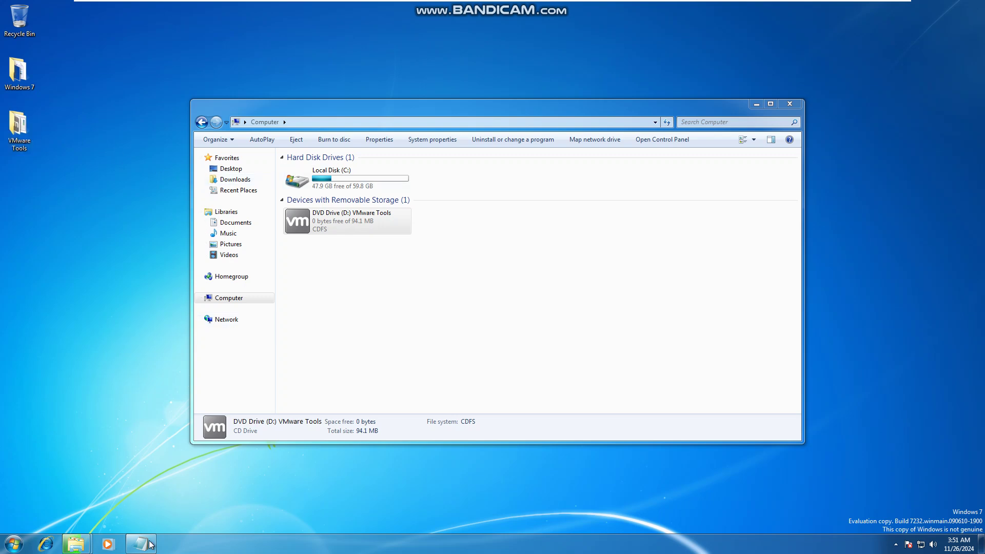
click(85, 546)
click(183, 494)
drag(37, 133, 22, 66)
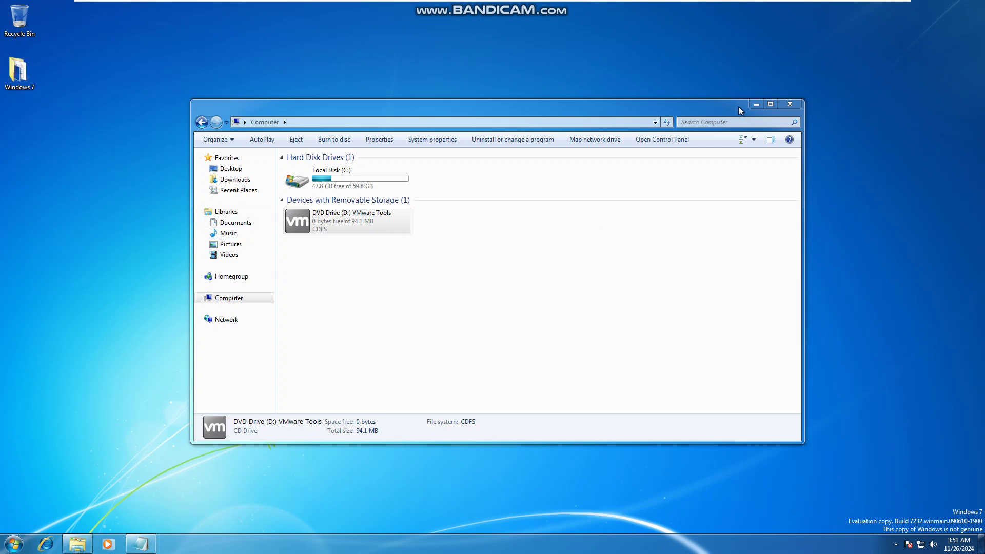
Minimize the Explorer window and open Sticky Notes with a note reading Test 7232.
click(757, 104)
click(14, 544)
click(69, 357)
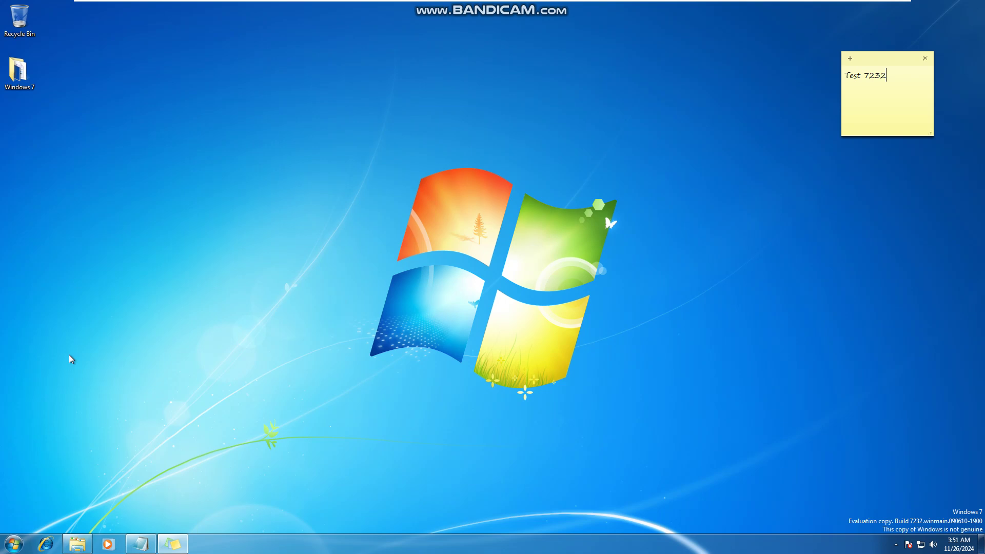
Add the Clock, Weather, CPU Meter and Calendar gadgets to the desktop below the sticky note, and close the gadget gallery.
right_click(66, 400)
click(115, 506)
drag(403, 234, 772, 238)
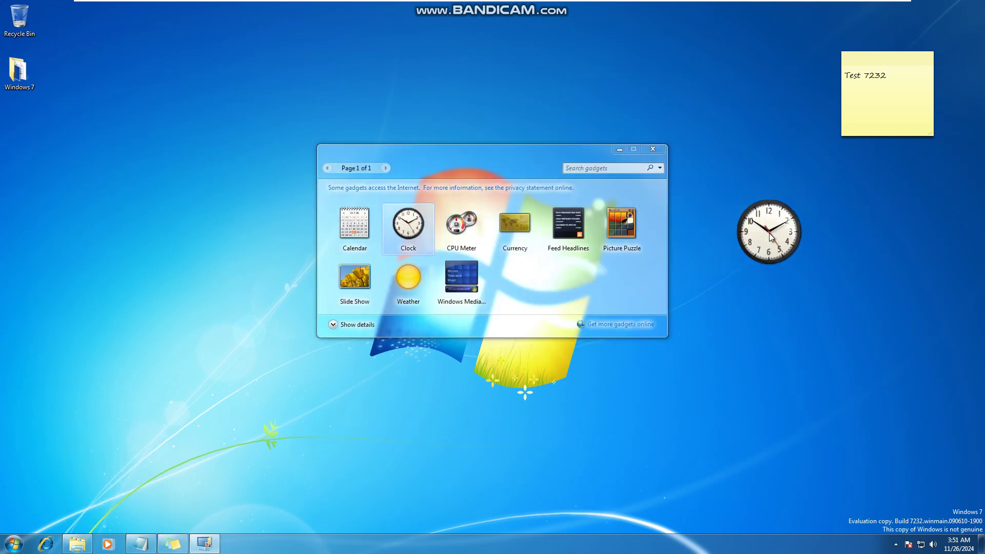
drag(412, 260, 845, 226)
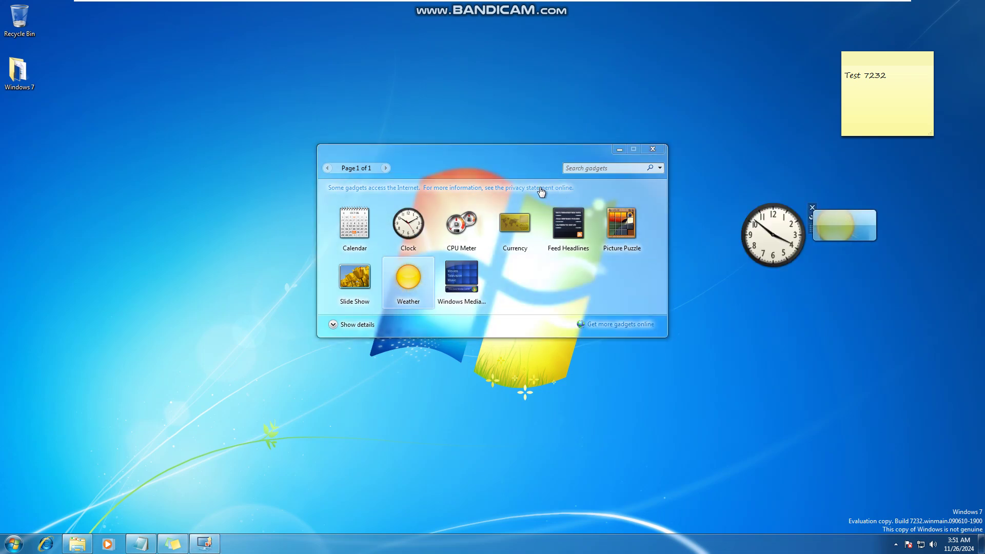
drag(462, 223, 789, 288)
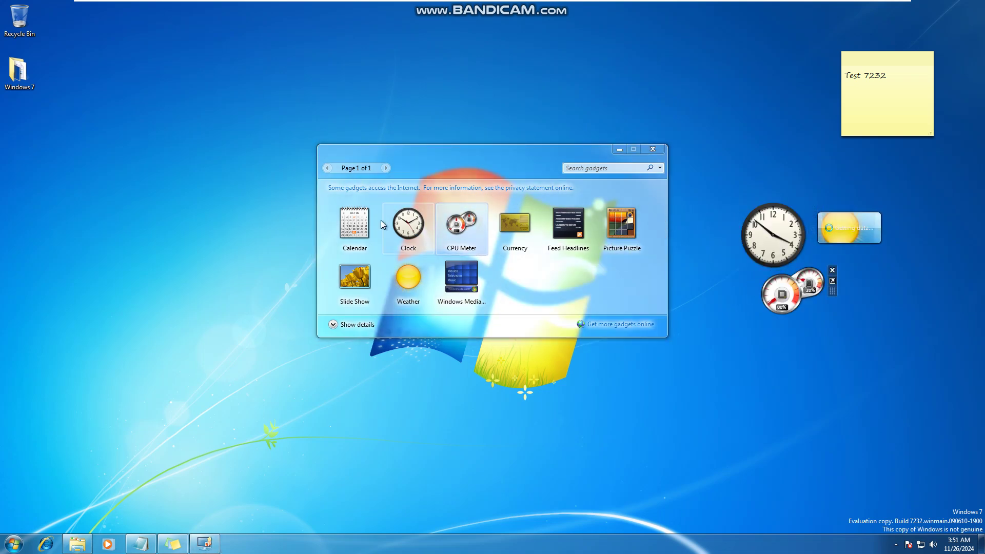
drag(355, 223, 781, 308)
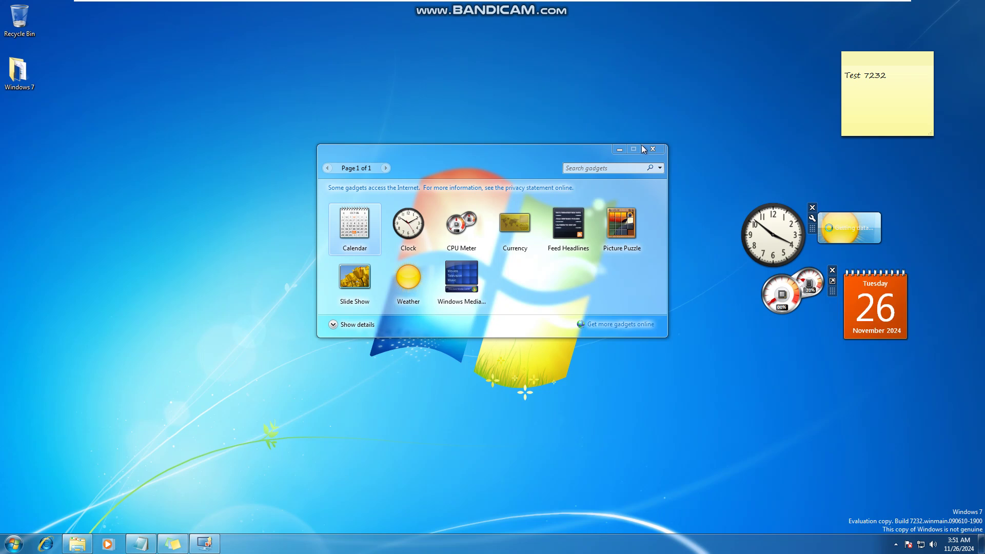
click(653, 149)
Open Calculator and multiply a 32-digit number made up entirely of nines by itself.
click(14, 544)
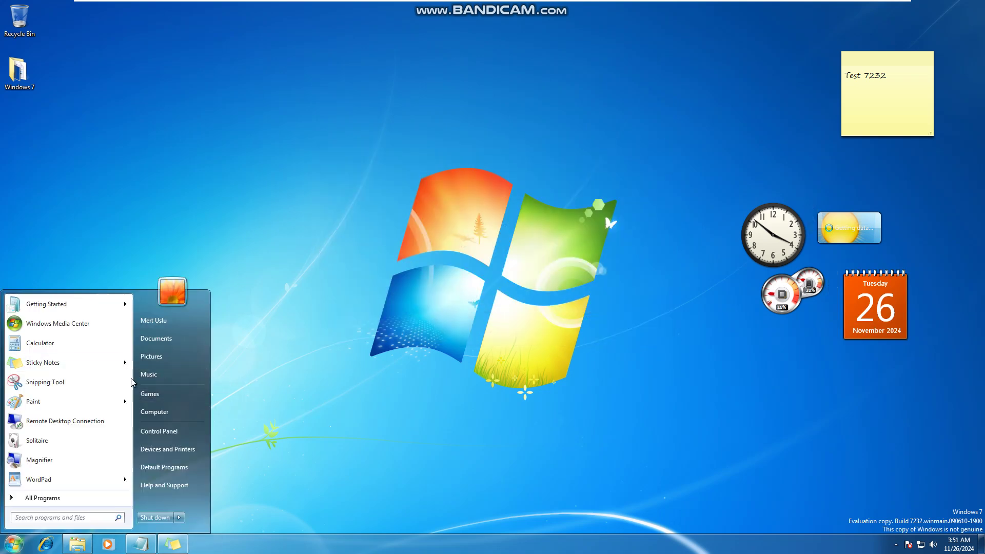
click(52, 346)
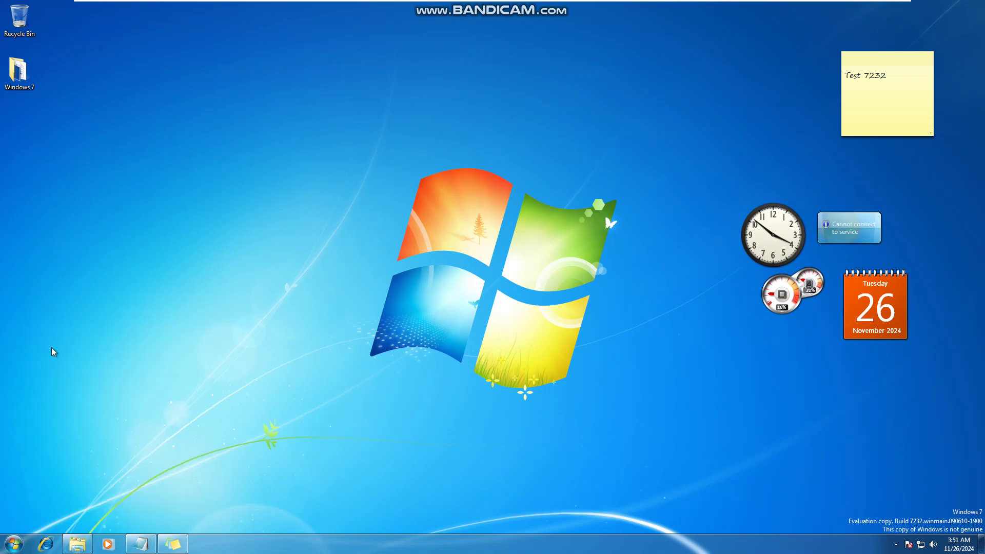
text(99999999999999999)
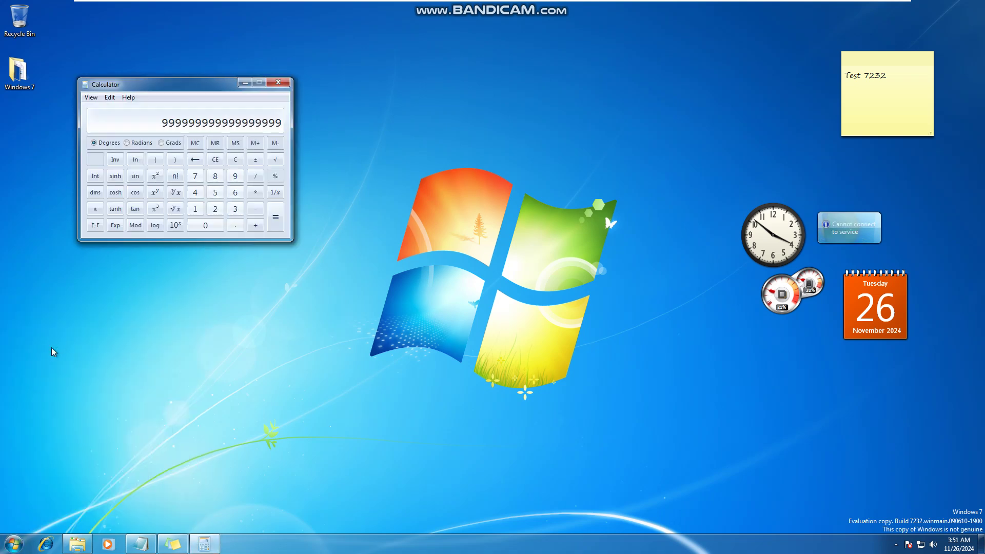
text(9999999999999 * 999999999999999999999999999999999)
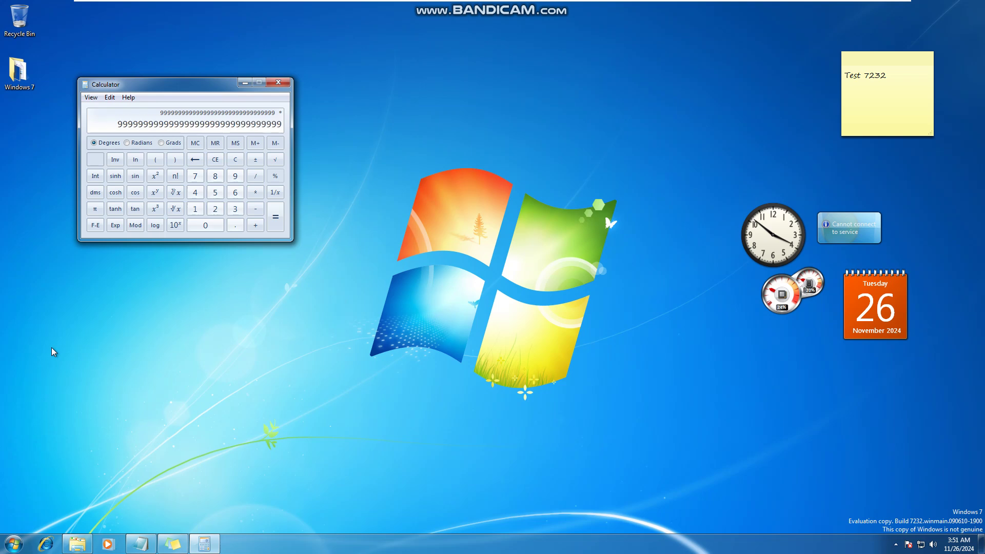
key(Return)
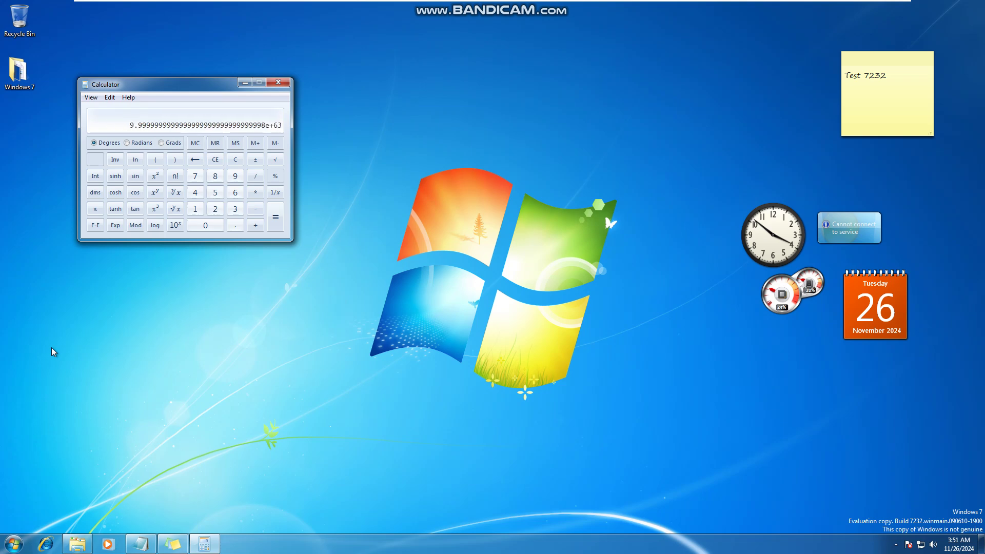
Repeat the Calculator multiplication many times, pasting a number in partway through, until it overflows, and close Calculator.
key(Return)
key(Return)
key(Return)
key(Return)
key(Return)
key(Return)
key(Return)
key(Return)
key(Return)
key(Return)
key(Return)
key(Return)
key(Return)
key(Return)
key(Return)
key(Return)
key(Return)
key(Return)
key(Return)
key(Return)
key(ctrl+v)
key(Return)
key(Return)
key(Return)
key(Return)
key(Return)
key(Return)
key(Return)
key(Return)
key(Return)
key(Return)
key(Return)
key(Return)
key(Return)
key(Return)
key(Return)
key(Return)
key(Return)
key(Return)
key(Return)
key(Return)
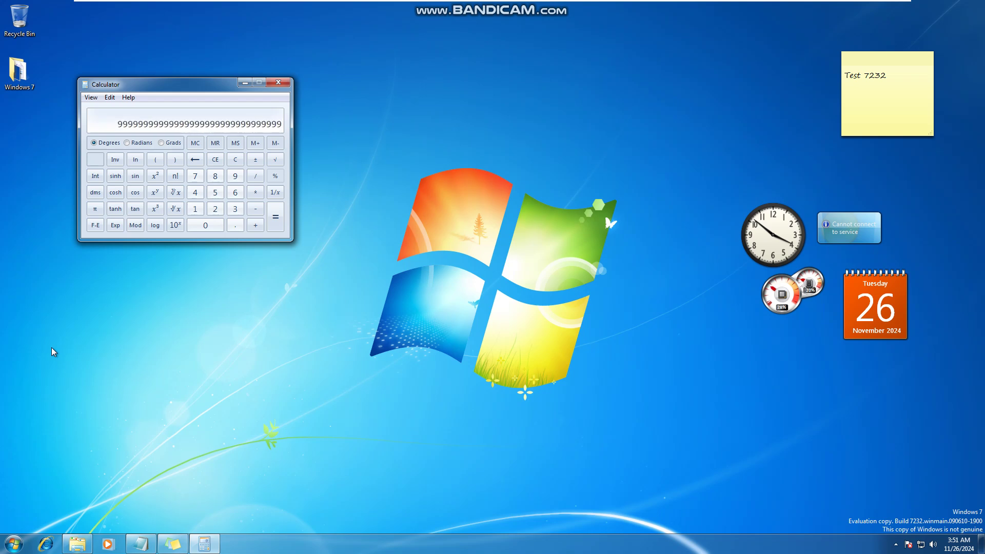
key(Return)
key(Return)
key(Return)
key(Return)
key(Return)
key(Return)
key(Return)
key(Return)
key(Return)
key(Return)
key(Return)
key(Return)
key(Return)
key(Return)
key(Return)
key(Return)
key(Return)
key(Return)
key(Return)
key(Return)
key(Return)
key(Return)
key(Return)
key(Return)
key(Return)
key(Return)
key(Return)
key(Return)
key(Return)
key(Return)
key(Return)
key(Return)
key(Return)
key(Return)
key(Return)
key(Return)
key(Return)
key(Return)
key(Return)
key(Return)
key(Return)
key(Return)
key(Return)
key(Return)
key(Return)
key(Return)
key(Return)
key(Return)
key(Return)
key(Return)
key(Return)
key(Return)
key(Return)
key(Return)
key(Return)
key(Return)
key(Return)
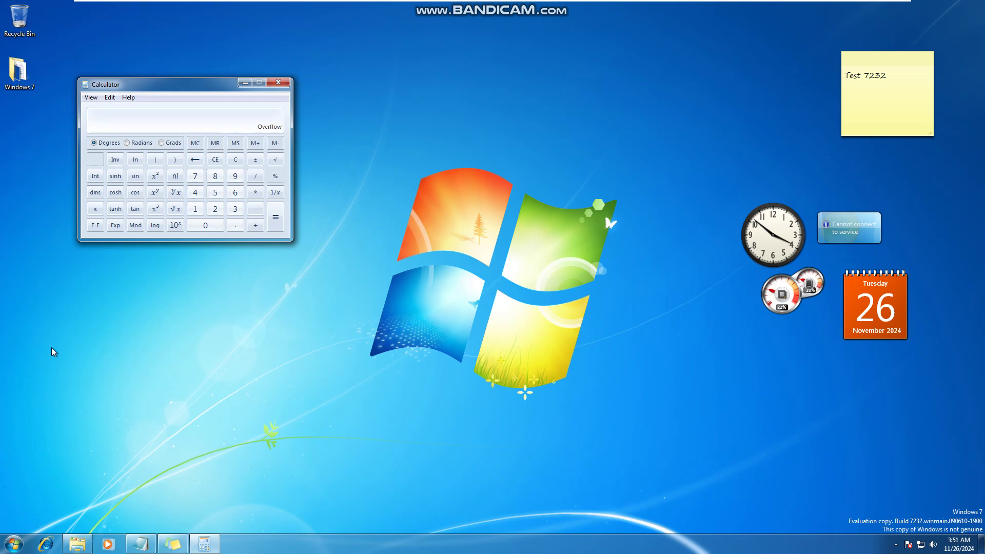
click(278, 83)
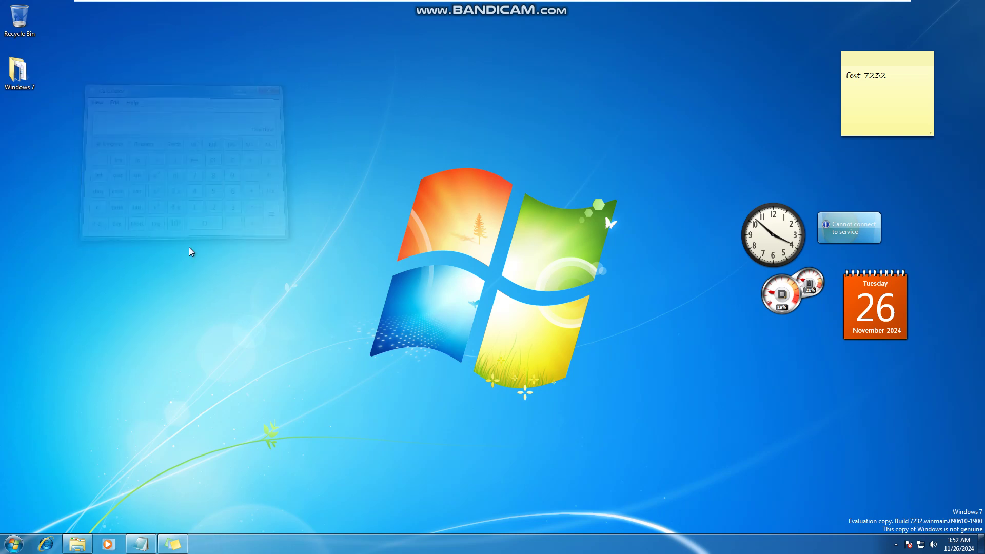
Open the desktop's Personalization settings and close the Explorer window.
right_click(148, 392)
click(205, 509)
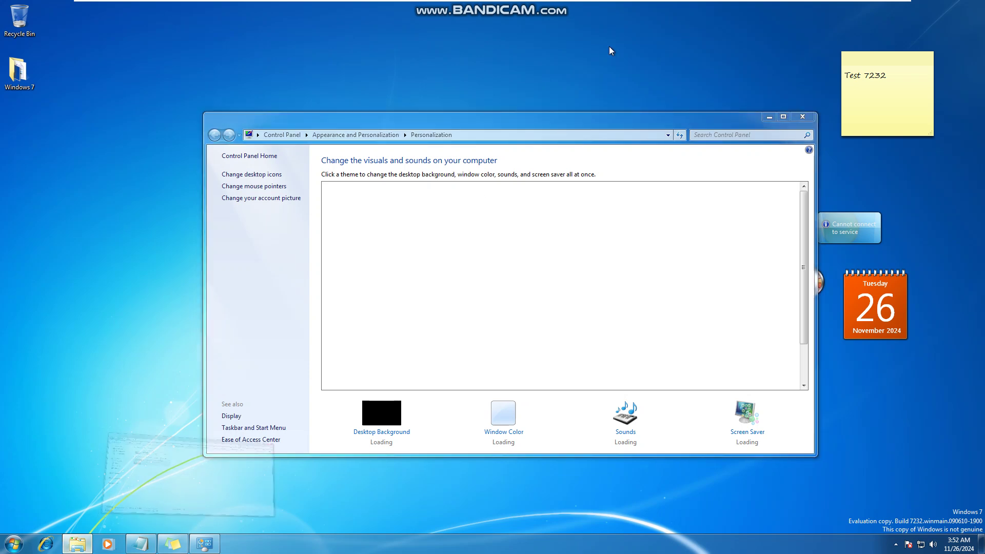
key(super+e)
click(784, 108)
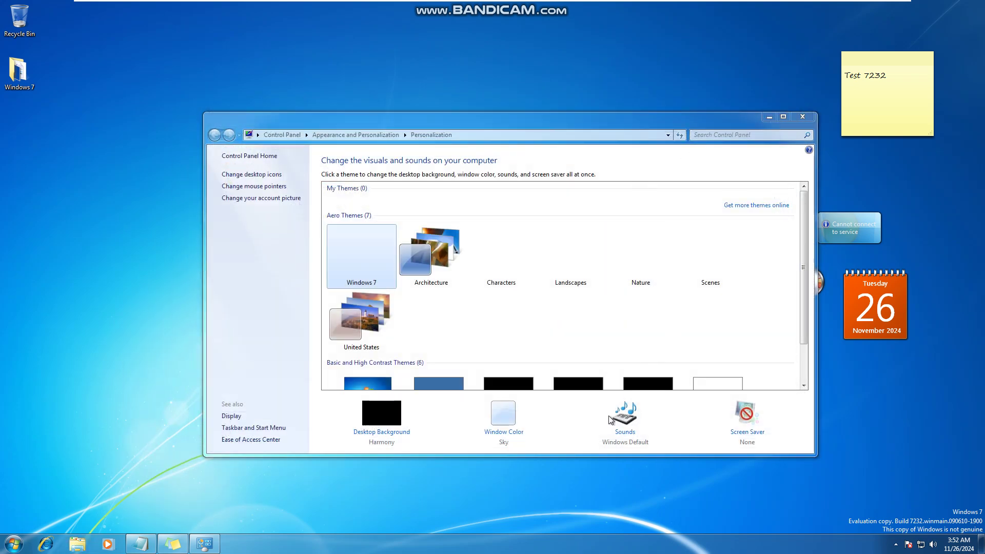
Open the sound scheme settings and preview the Windows event sounds from Asterisk through Default Beep.
click(612, 419)
click(154, 233)
click(164, 250)
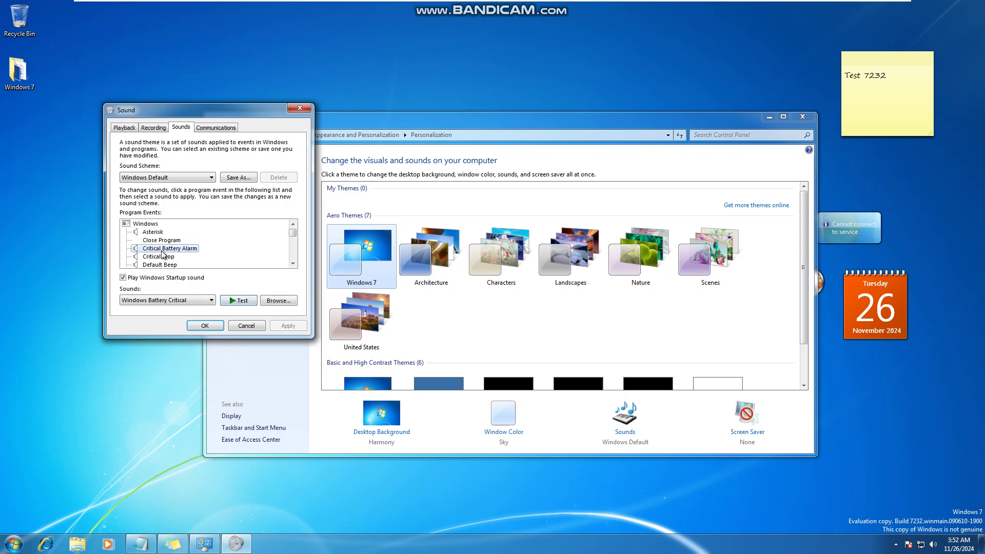
click(163, 256)
click(167, 265)
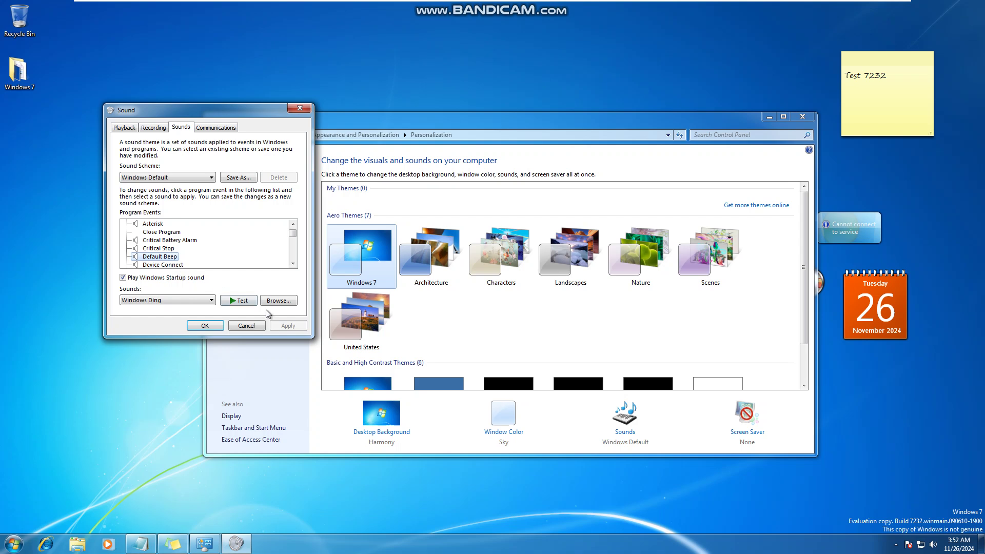
Go through the Windows program events after Default Beep up to New Mail Notification, previewing their assigned sounds.
key(Down)
key(Down)
key(Down)
key(Down)
key(Down)
key(Down)
key(Down)
key(Down)
key(Down)
key(Down)
key(Down)
key(Down)
key(Down)
key(Down)
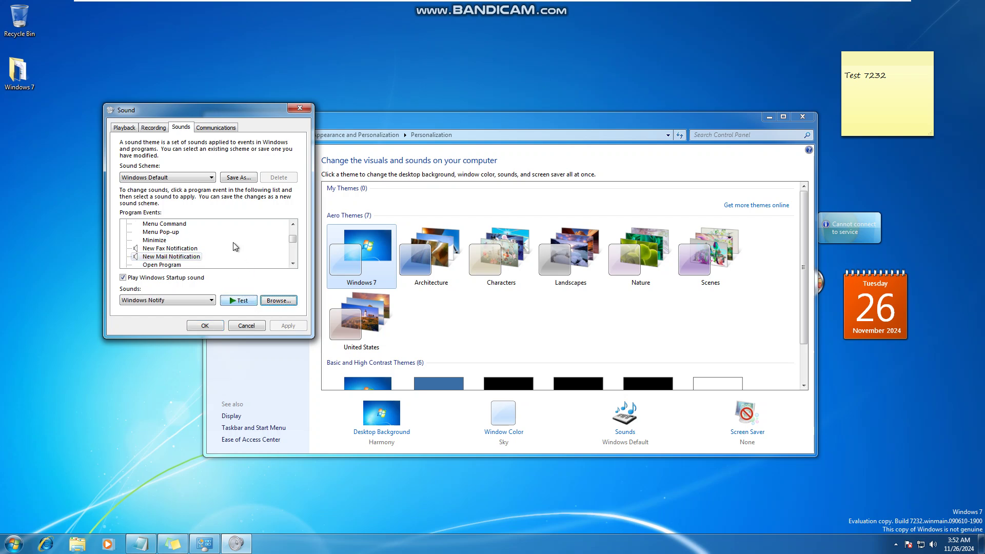
Go through the Windows program events from Open Program to Windows Logon, previewing their assigned sounds.
key(Down)
key(Down)
key(Down)
key(Down)
key(Down)
key(Down)
key(Down)
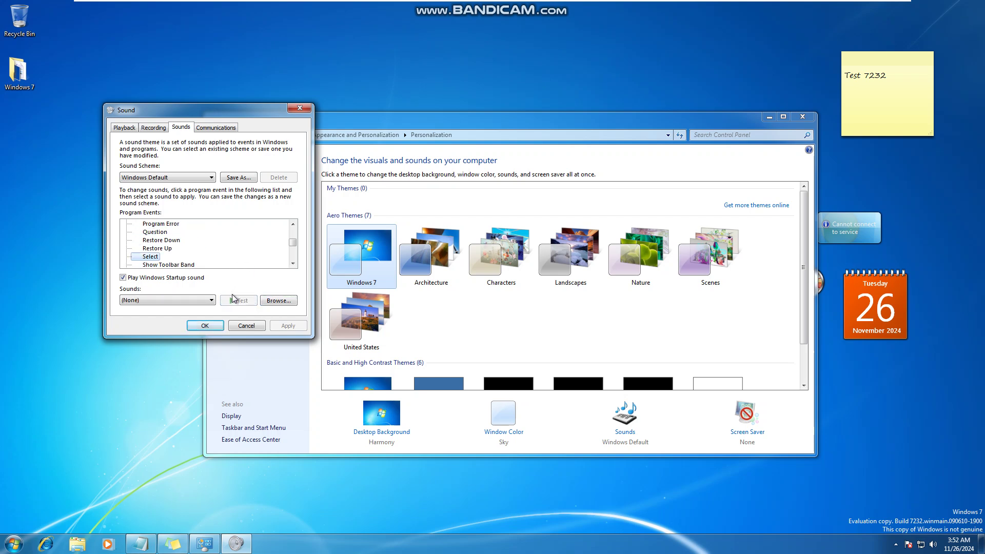
key(Down)
key(Down)
key(Down)
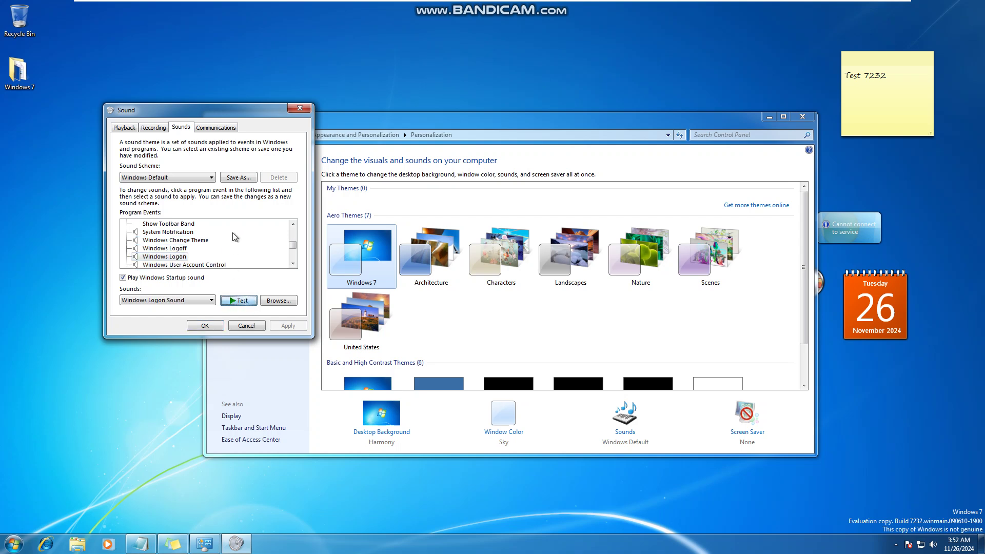
Preview the Windows User Account Control sound and the Windows Explorer event sounds from Blocked Pop-up Window to Move Menu Item.
key(Down)
key(Down)
key(Down)
key(Down)
key(Down)
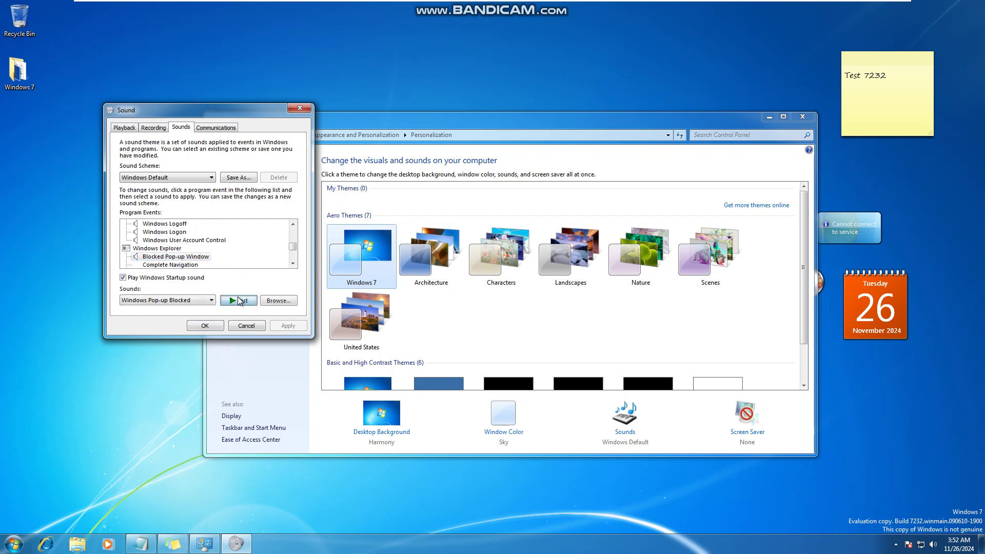
key(Down)
key(Down)
key(Down)
key(Down)
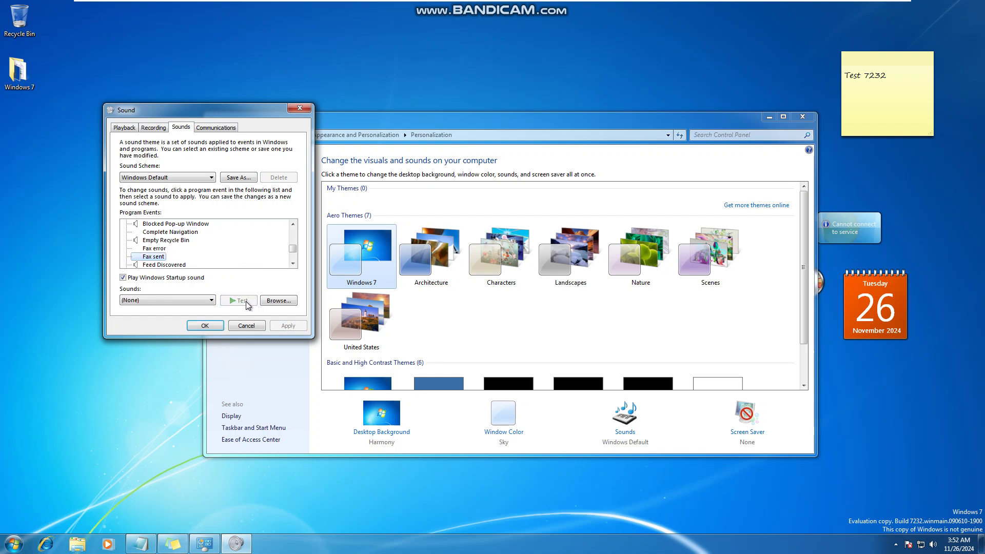
key(Down)
key(Down)
key(Down)
key(Down)
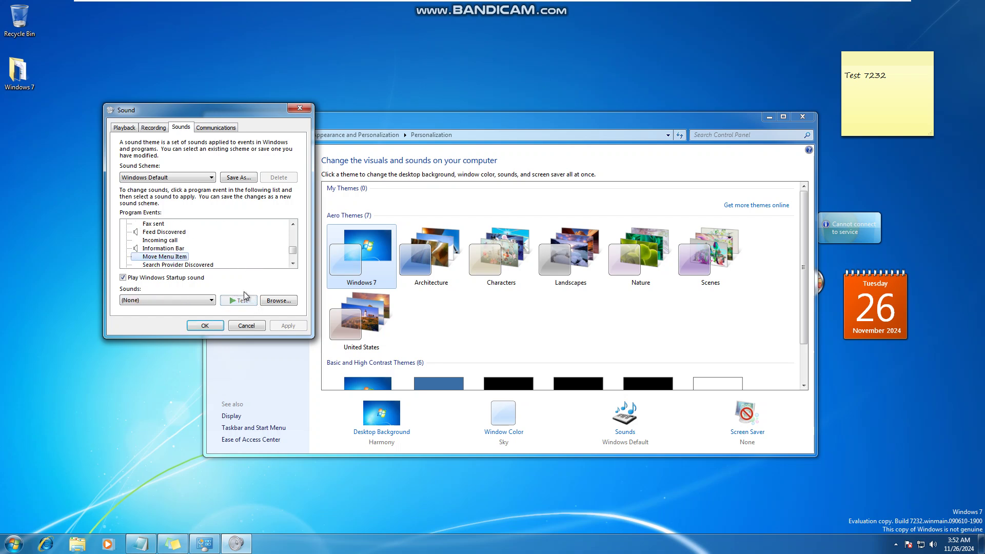
Preview the remaining Windows Explorer and Windows Speech Recognition event sounds through On, and close the sound settings.
key(Down)
key(Down)
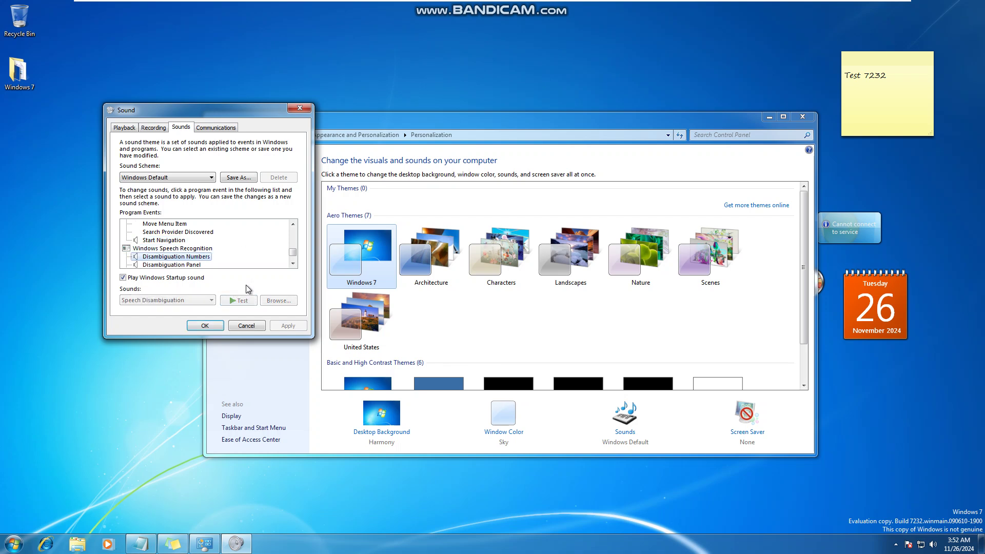
click(244, 301)
key(Down)
key(Down)
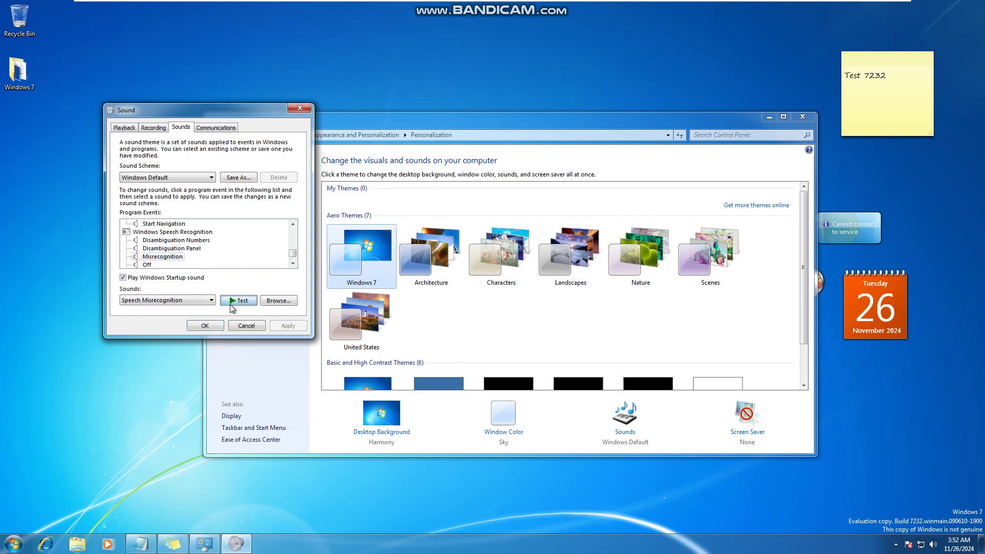
click(234, 264)
key(Down)
key(Down)
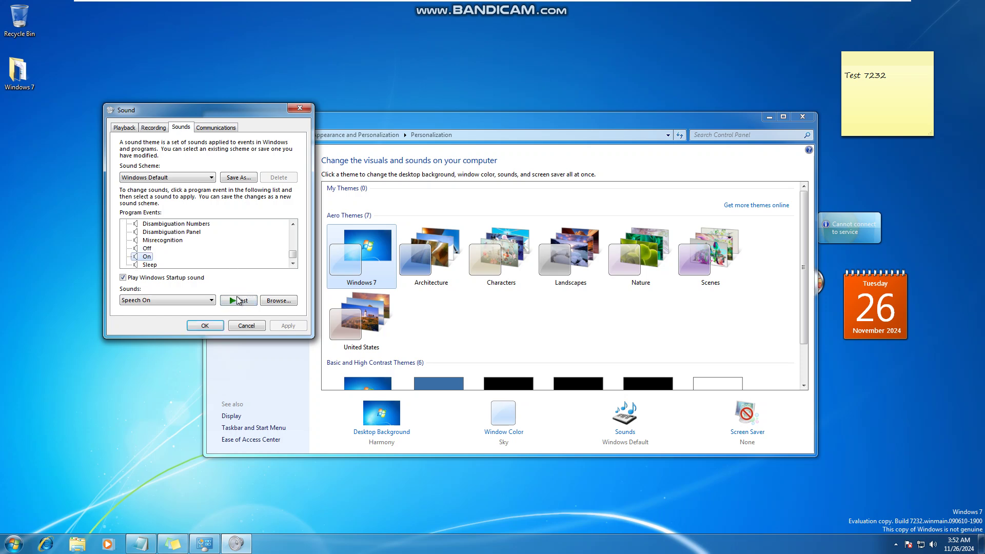
click(213, 327)
Open the About Windows version information and arrange it side by side with the Personalization window.
key(super+r)
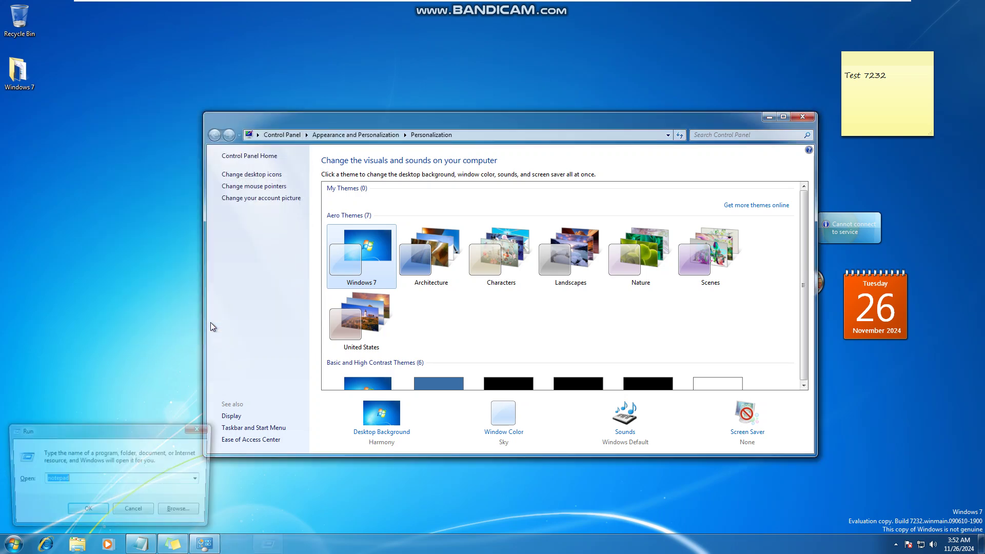
key(Return)
drag(404, 122, 491, 99)
drag(186, 28, 196, 98)
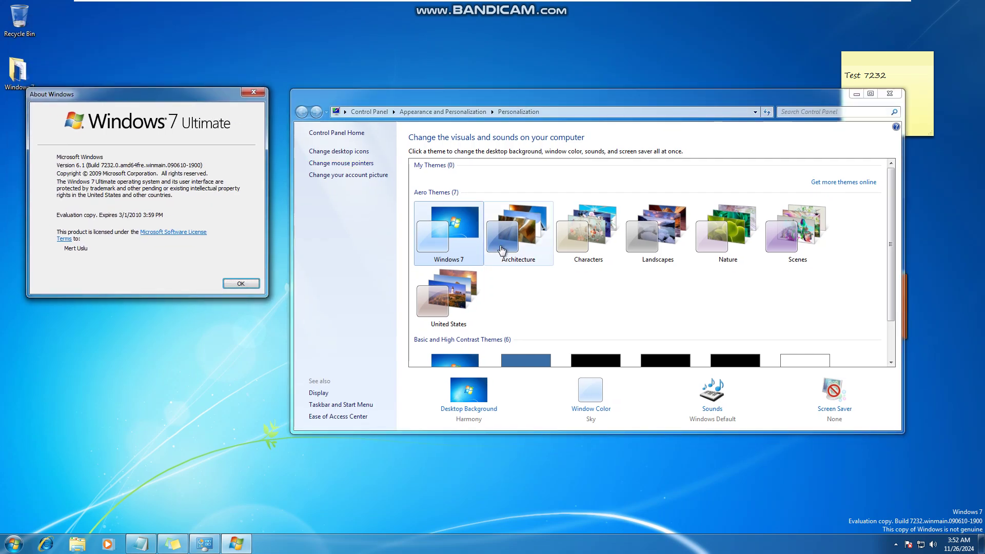
Try the Aero themes Architecture, Characters, Landscapes, Nature, Scenes and United States one after another.
click(519, 233)
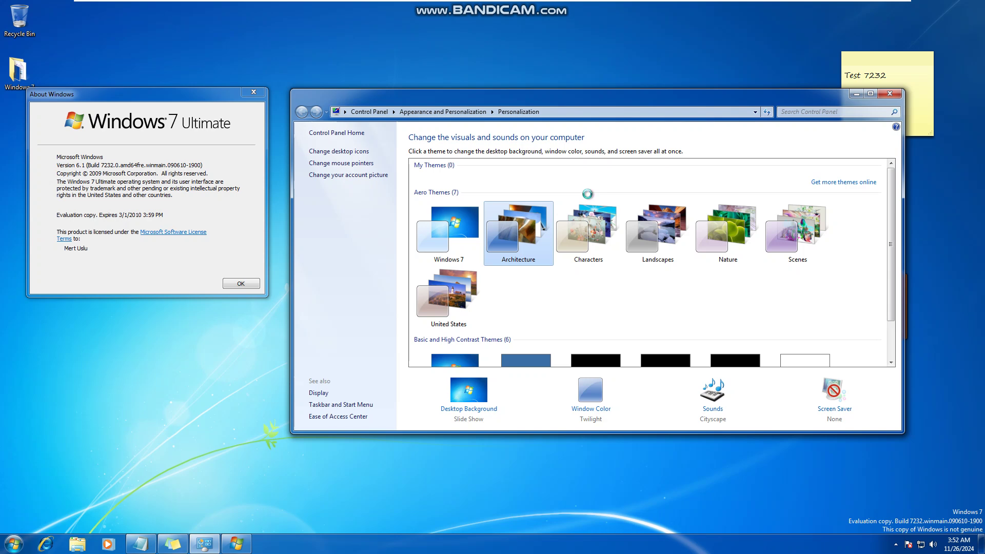
click(595, 232)
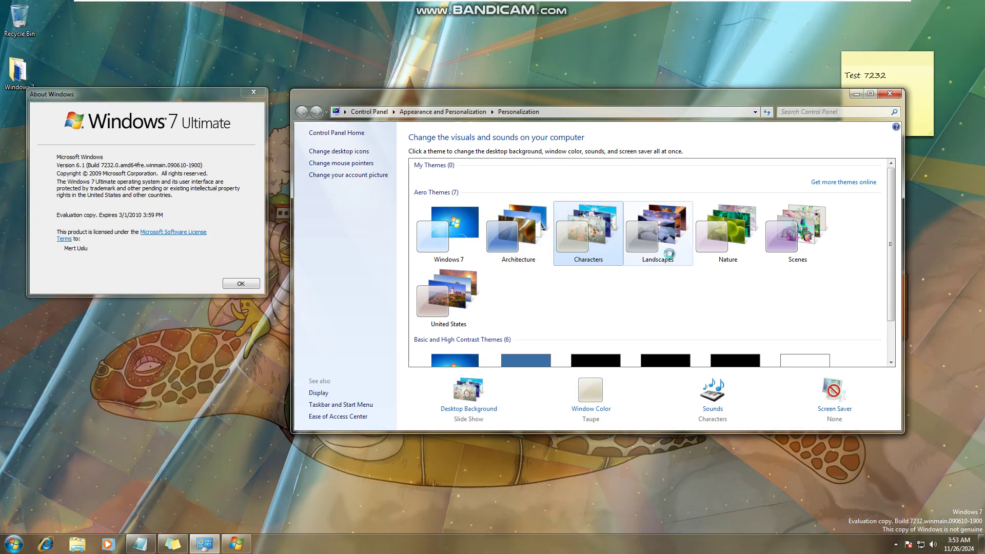
click(667, 241)
click(746, 238)
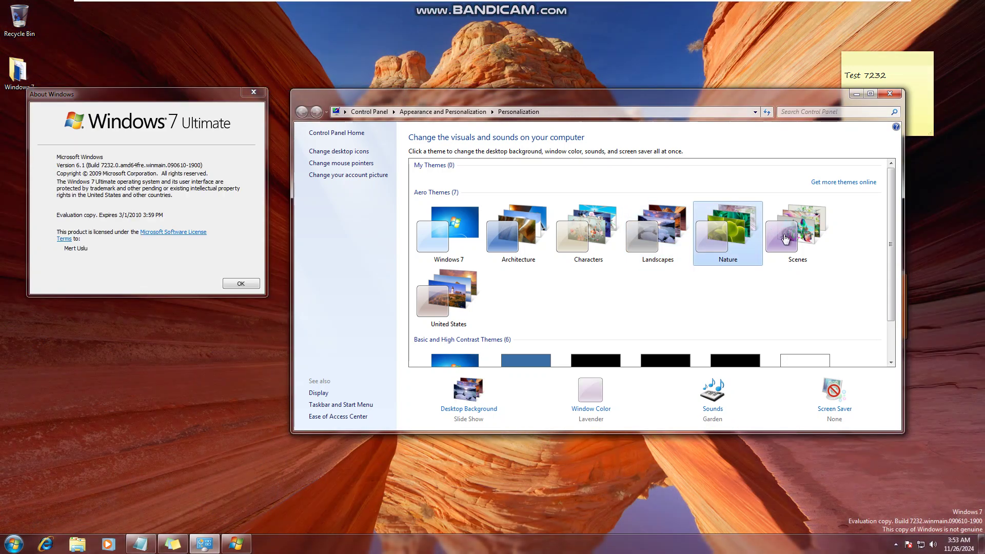
click(786, 238)
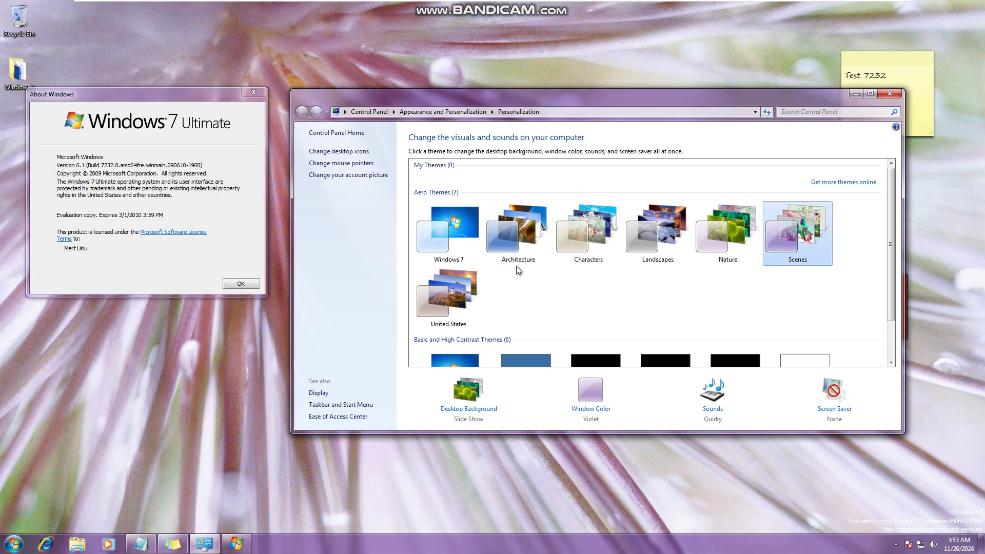
click(468, 280)
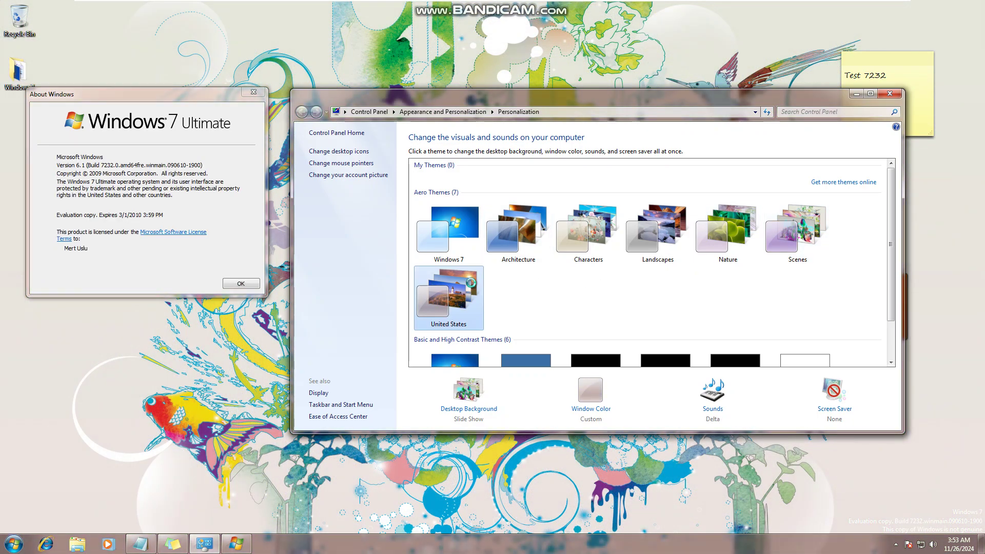
Try each of the Basic and High Contrast themes in turn, from Windows 7 Basic to High Contrast White.
scroll(473, 288, down, 2)
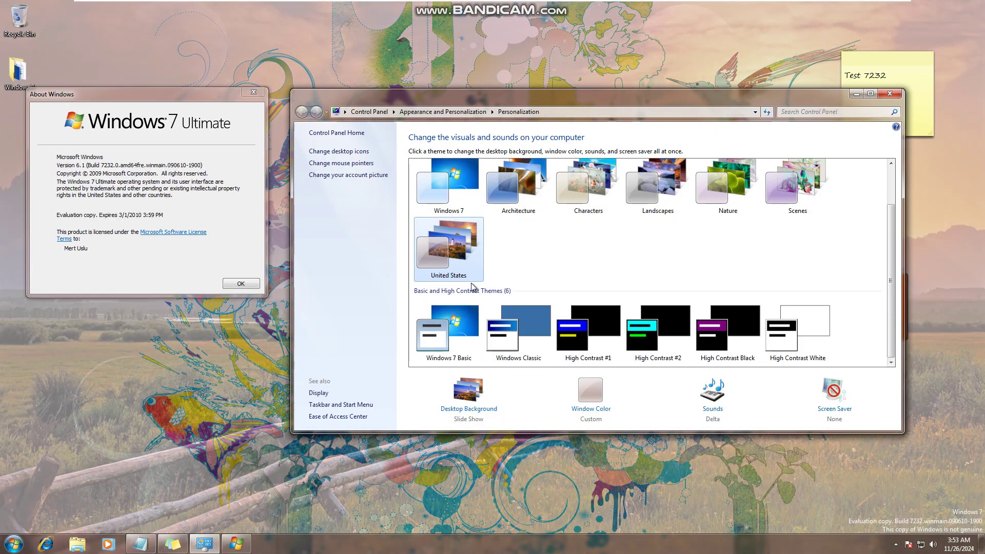
click(460, 331)
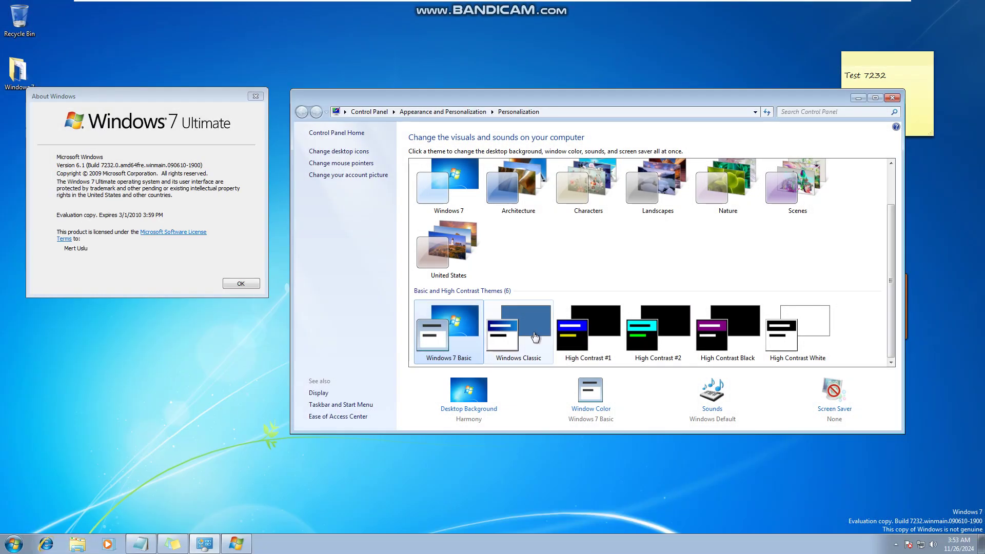
click(534, 334)
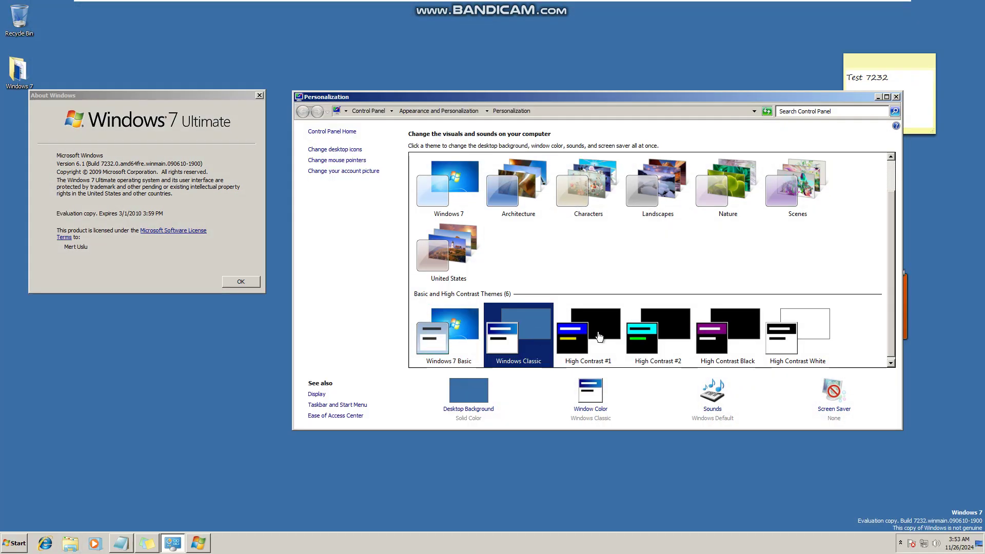
click(598, 331)
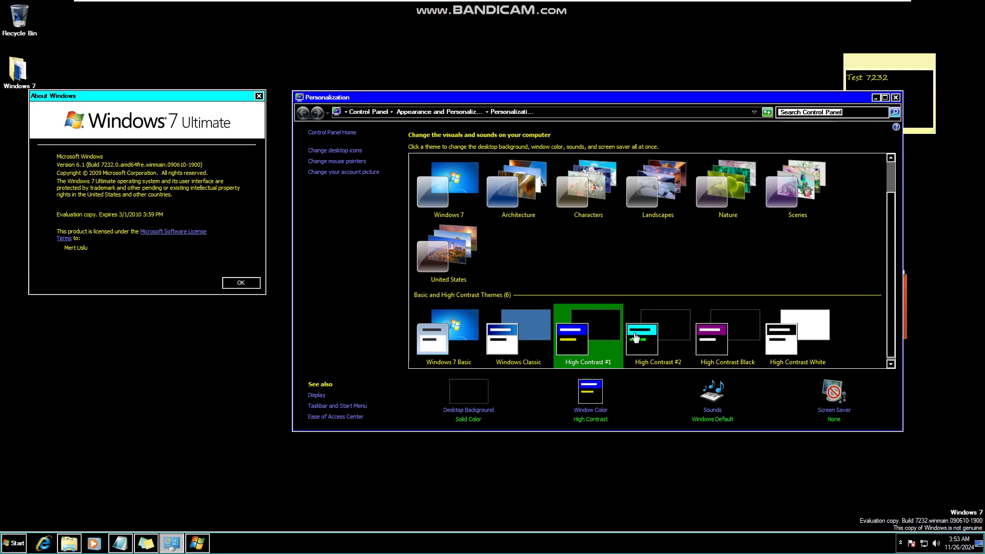
click(636, 337)
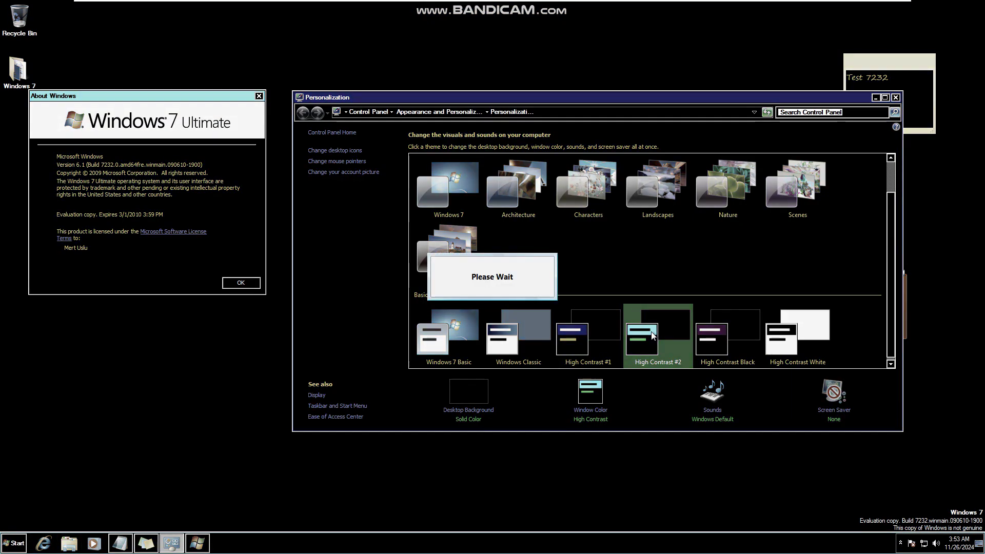
click(728, 334)
click(808, 324)
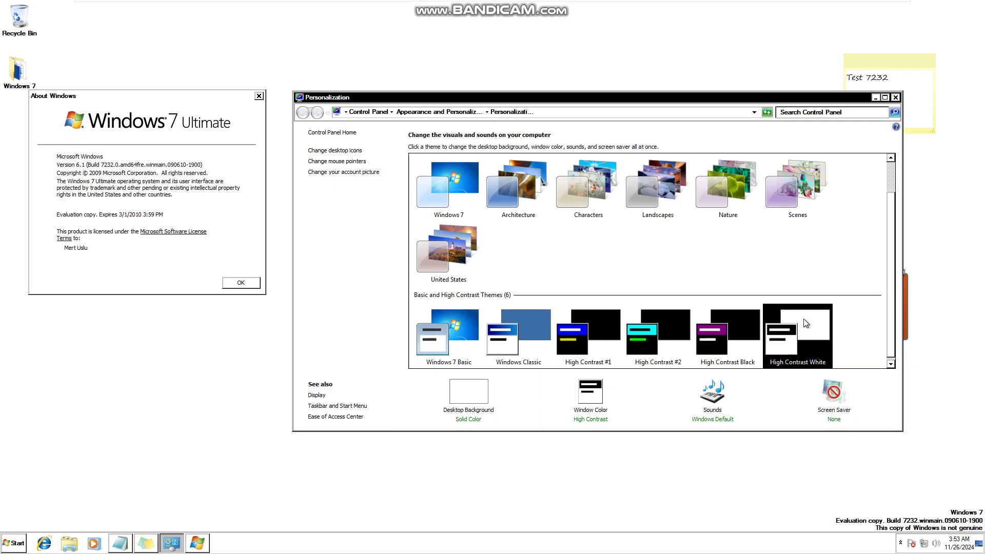
Apply the Windows 7 Aero theme and change its window color to purple with a higher color intensity.
click(440, 184)
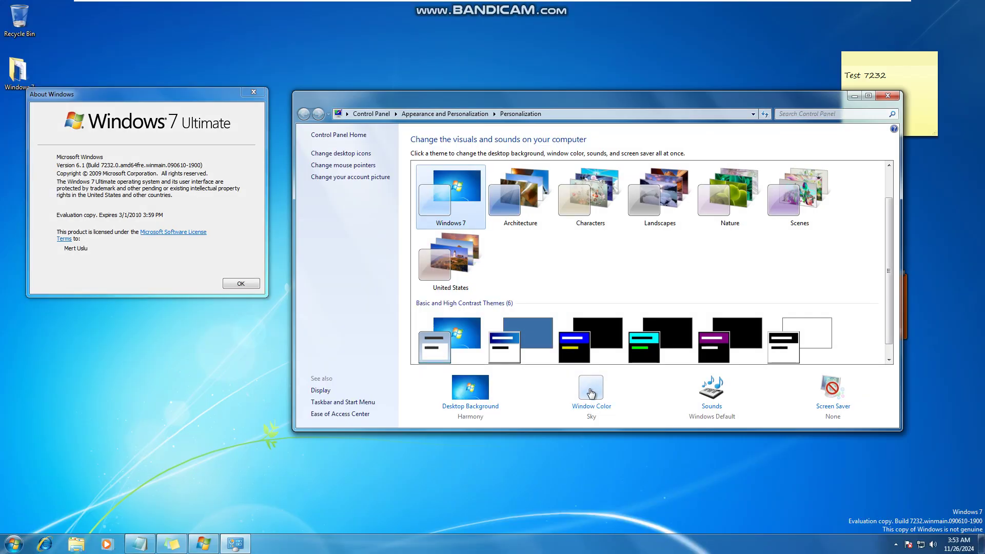
click(589, 395)
click(541, 206)
drag(579, 268, 664, 273)
click(680, 416)
Set the desktop background to solid dark purple, save the change, and close the Personalization and About Windows windows.
click(485, 395)
click(496, 171)
click(471, 199)
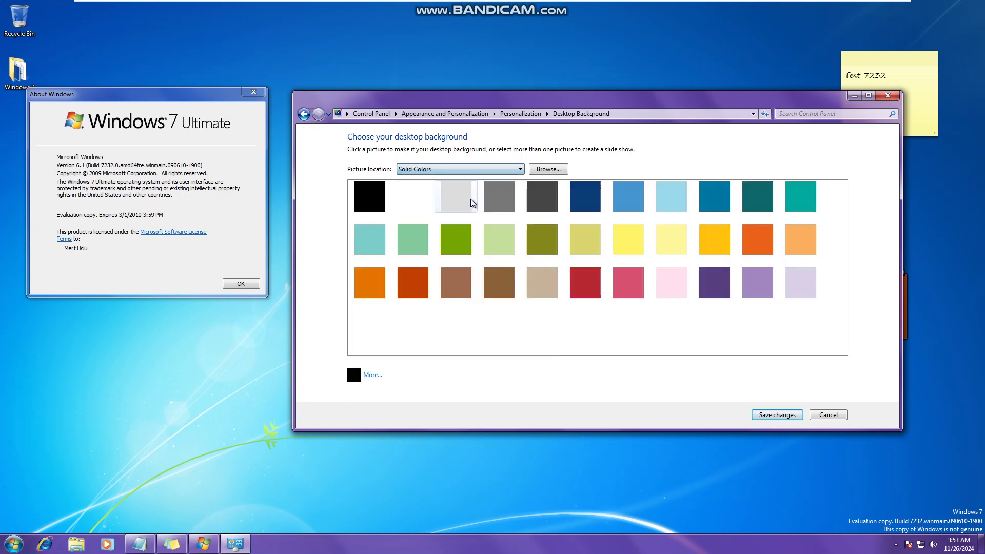
click(703, 284)
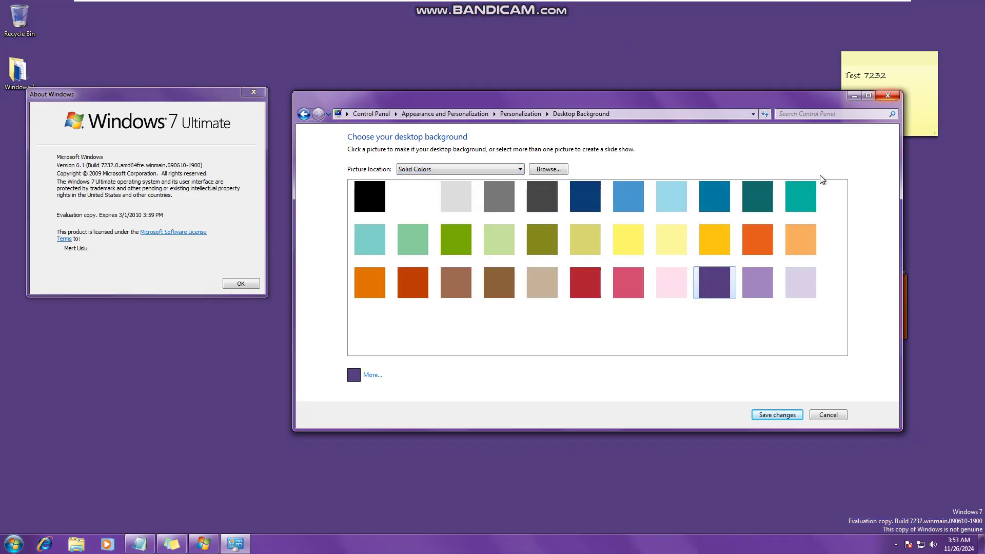
click(777, 415)
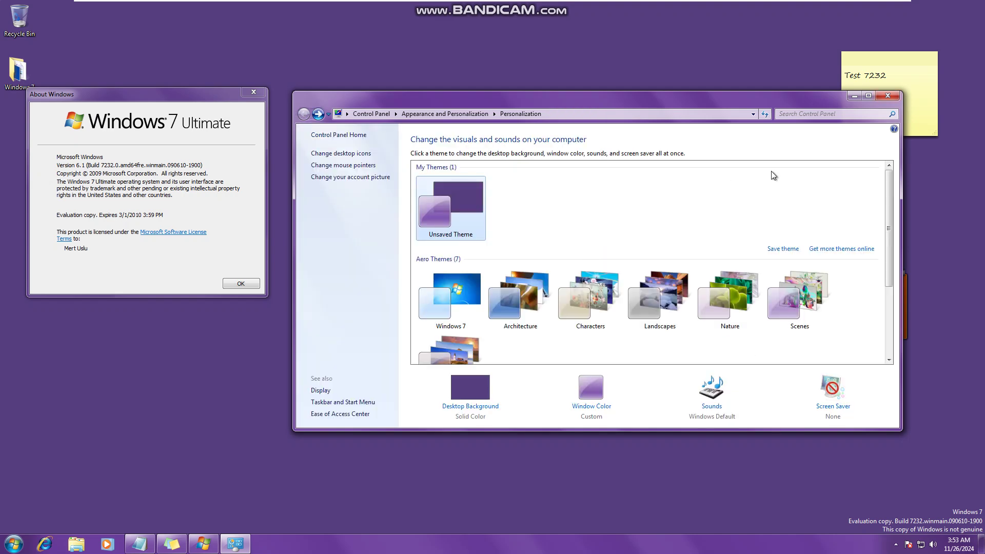
click(888, 96)
key(Return)
View the computer's basic system information through its properties and close the window.
key(super)
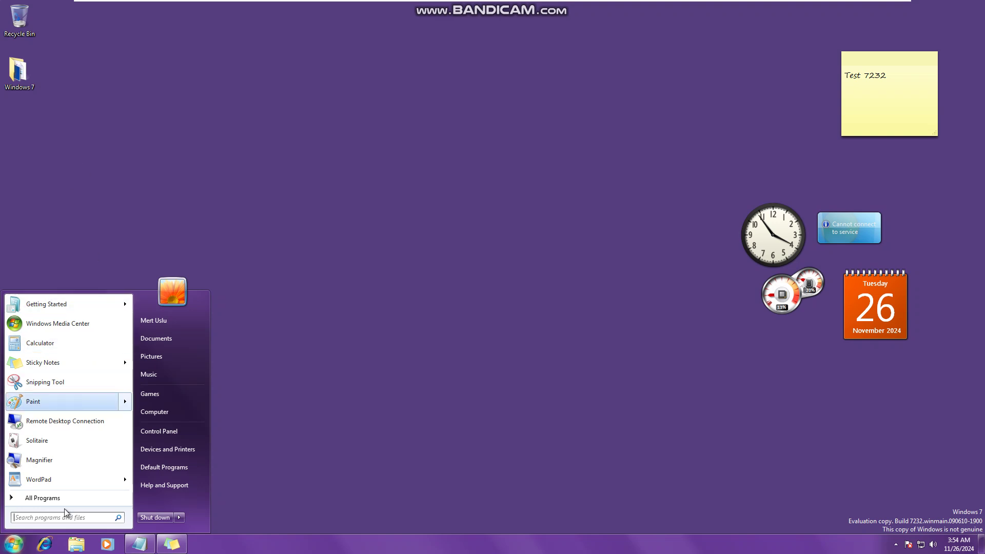
right_click(192, 413)
click(251, 501)
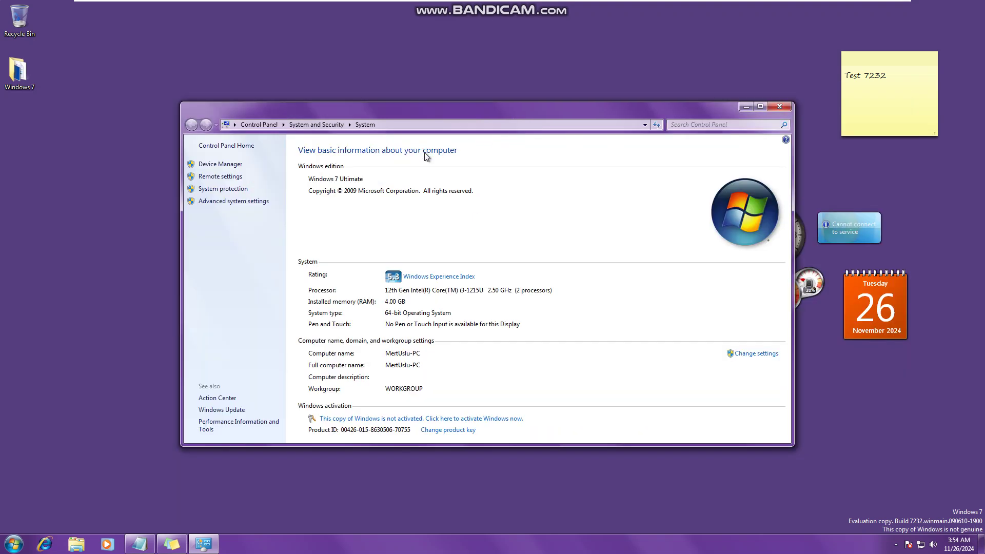
click(779, 106)
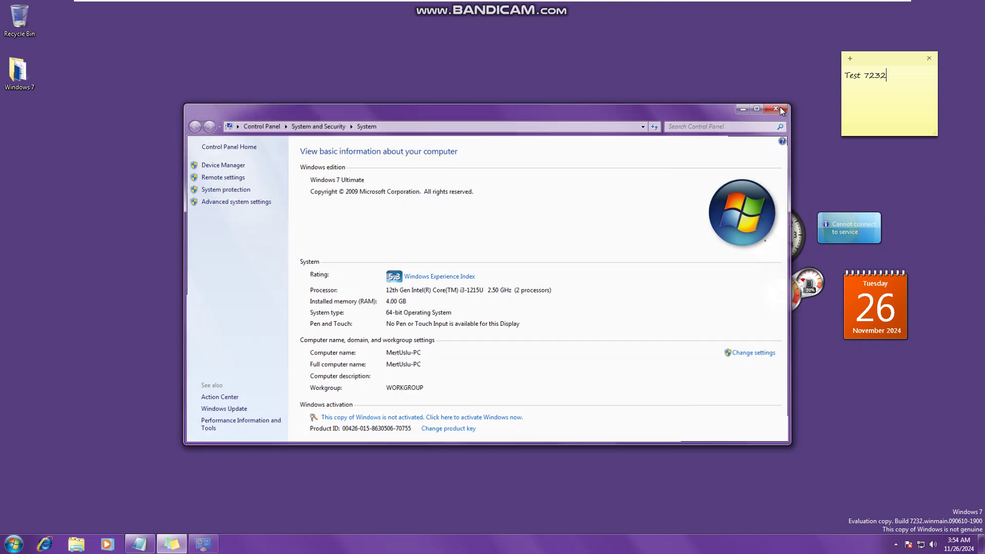
Replace the text in the open Notepad document with "Thanks for watching! See you in the next video".
click(139, 543)
key(ctrl+a)
key(Delete)
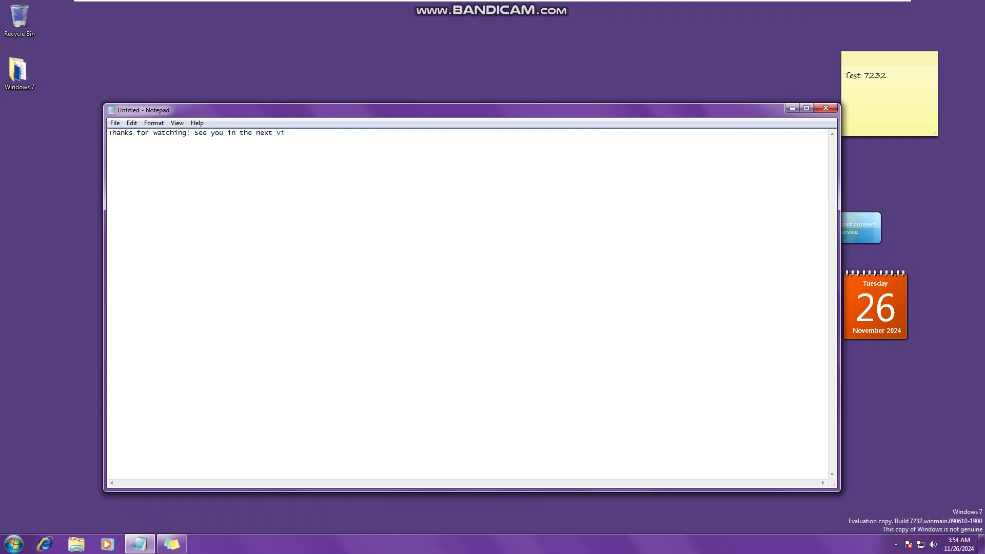
drag(585, 110, 605, 97)
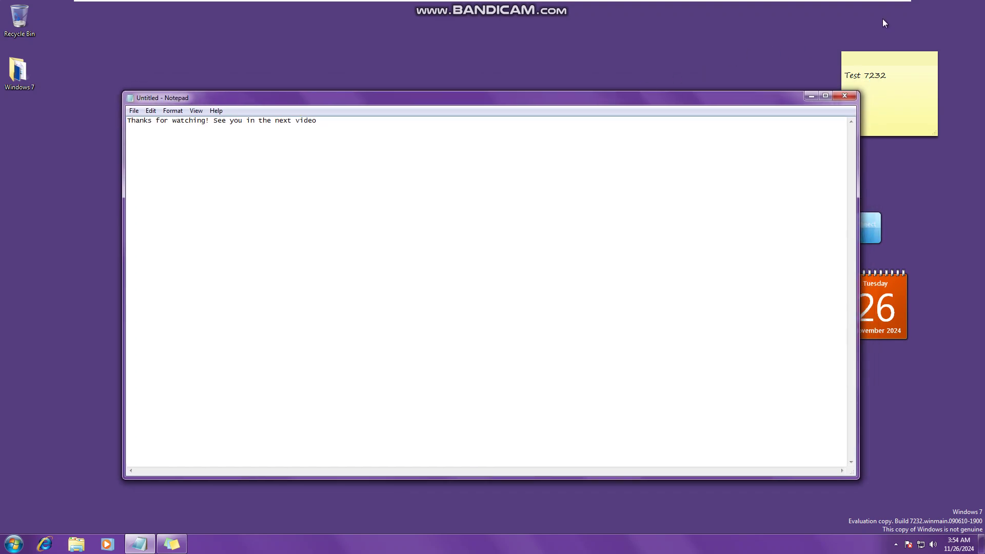